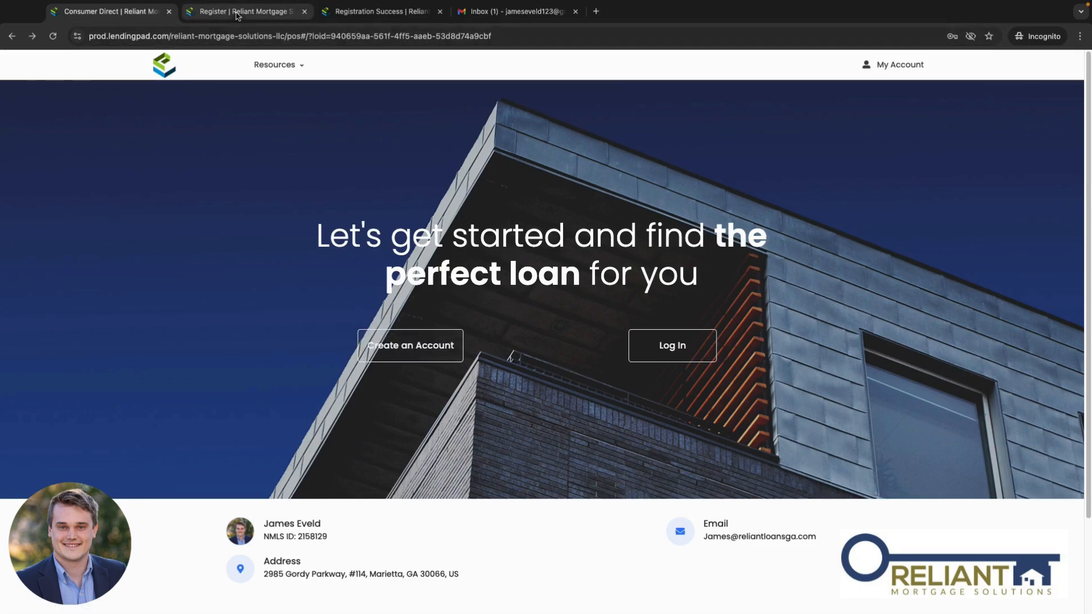
# Step: Bring up the borrower registration form already filled with name, e-mail, phone and password
pyautogui.click(284, 23)
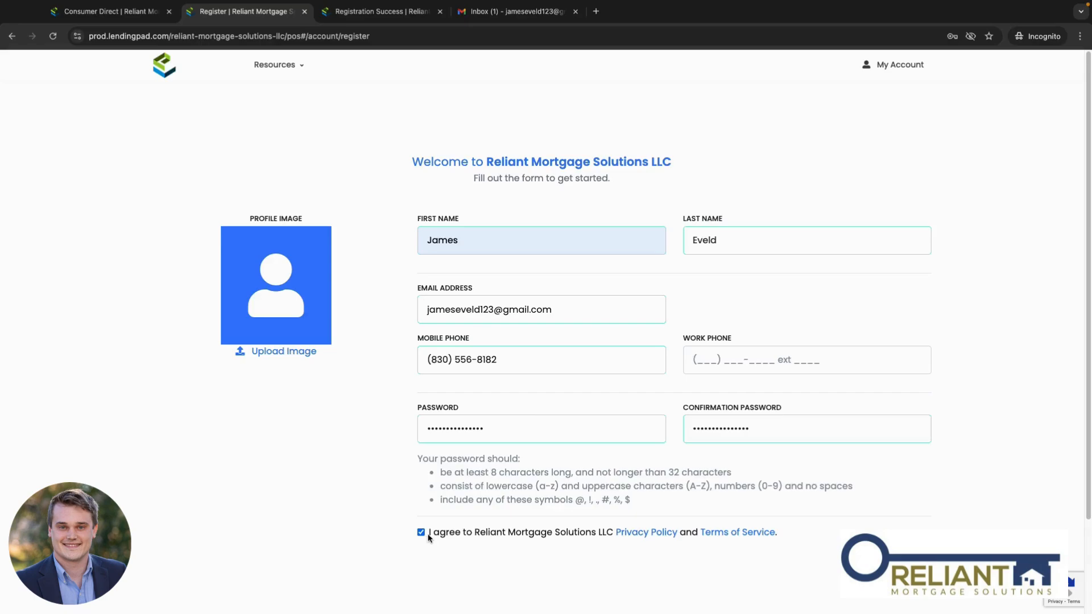
# Step: View the account-created confirmation and highlight the word 'activation' in its message
pyautogui.click(383, 11)
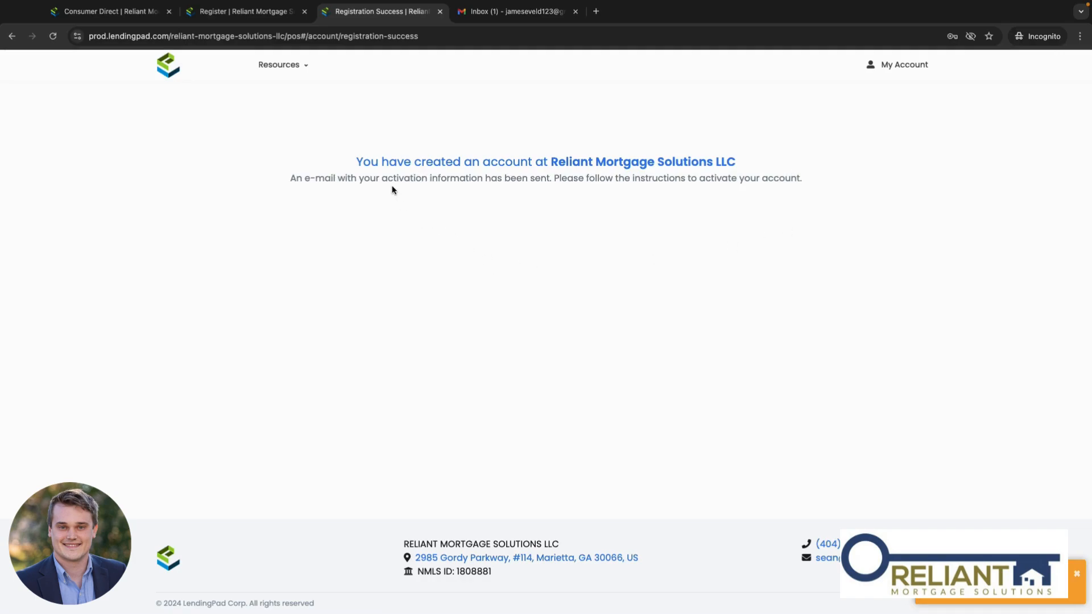
pyautogui.moveTo(383, 178); pyautogui.dragTo(429, 178)
# Step: Open the LendingPad welcome e-mail in Gmail and follow its account confirmation link
pyautogui.click(496, 15)
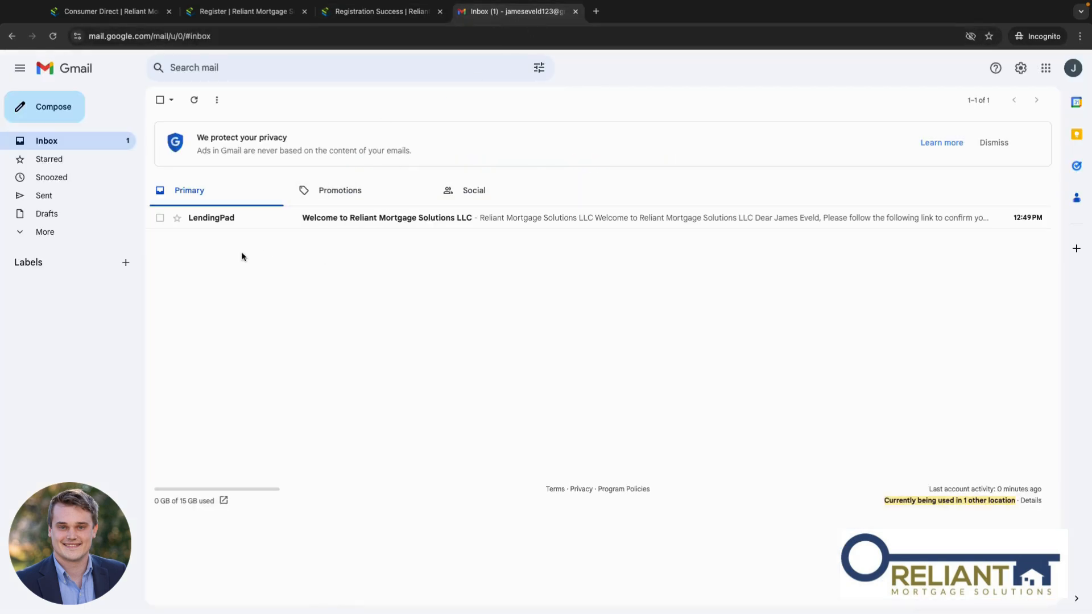
pyautogui.click(550, 221)
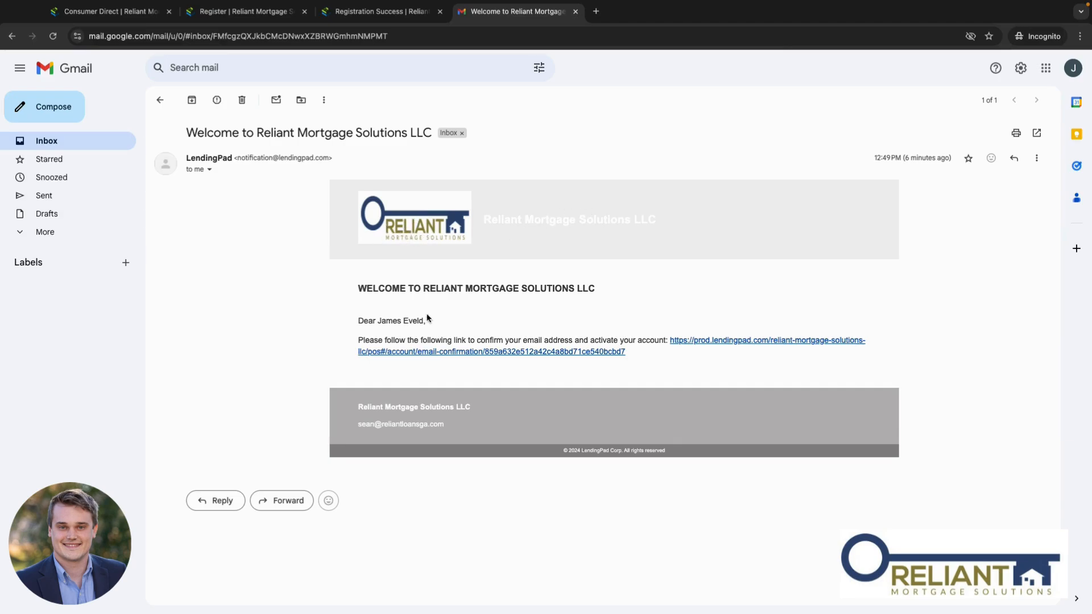
pyautogui.click(739, 341)
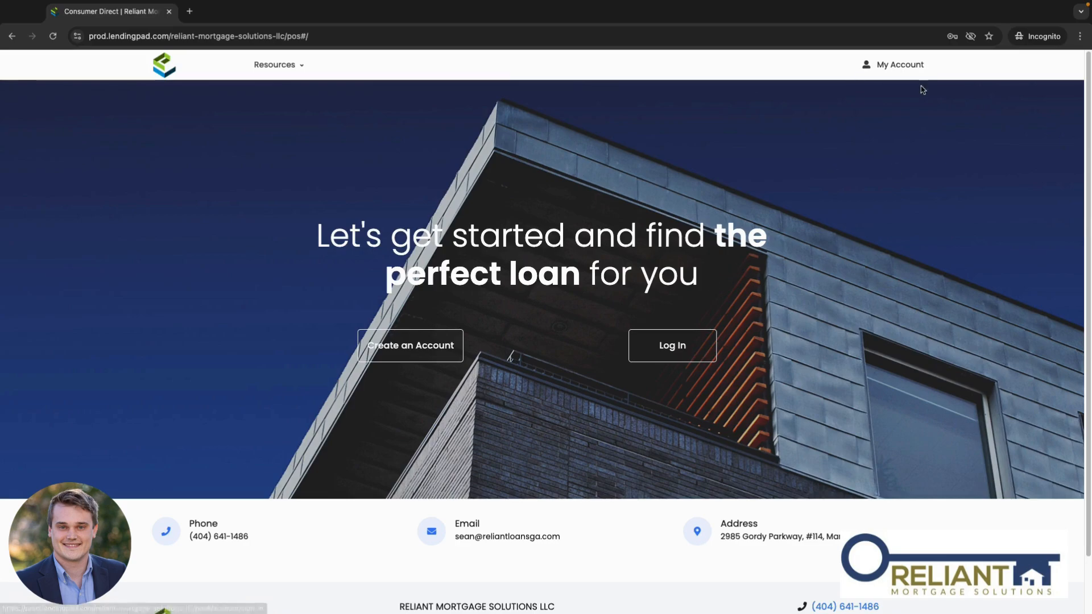
# Step: Sign in through My Account with the borrower's e-mail address and password
pyautogui.click(900, 73)
pyautogui.click(248, 339)
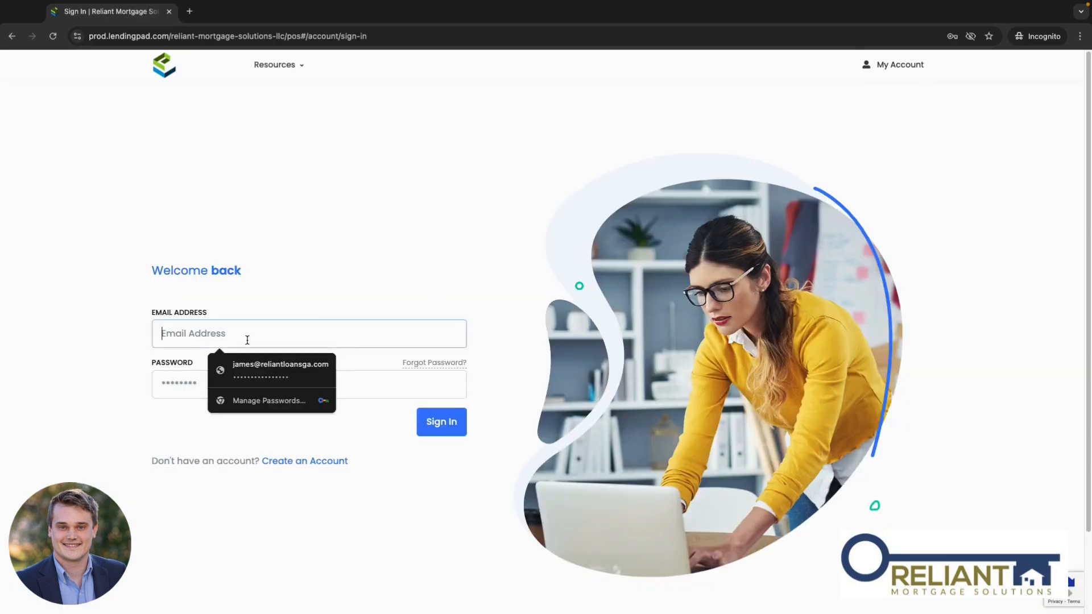
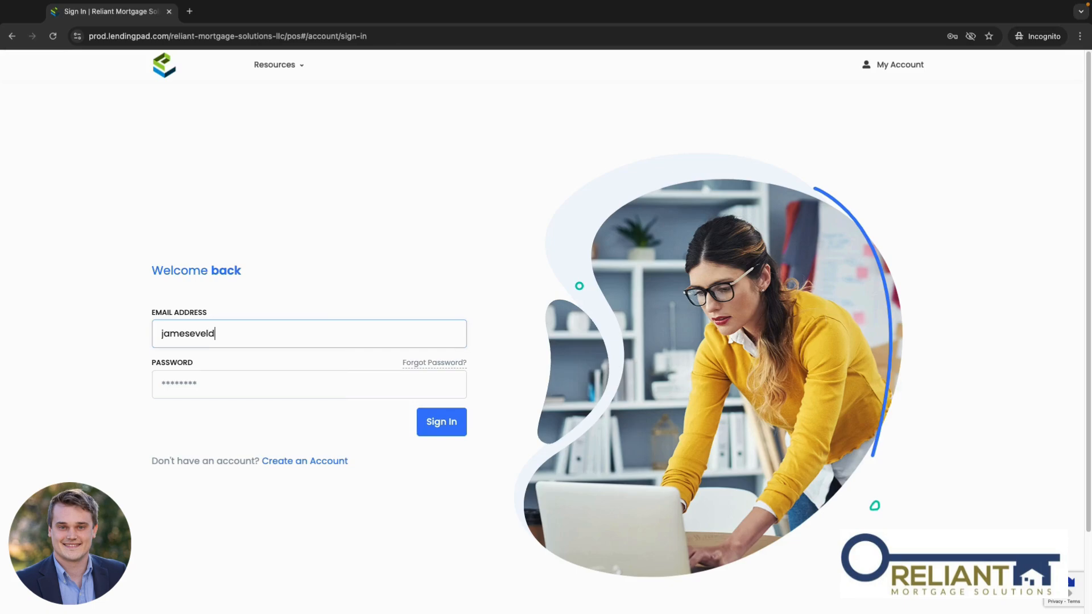
pyautogui.click(256, 388)
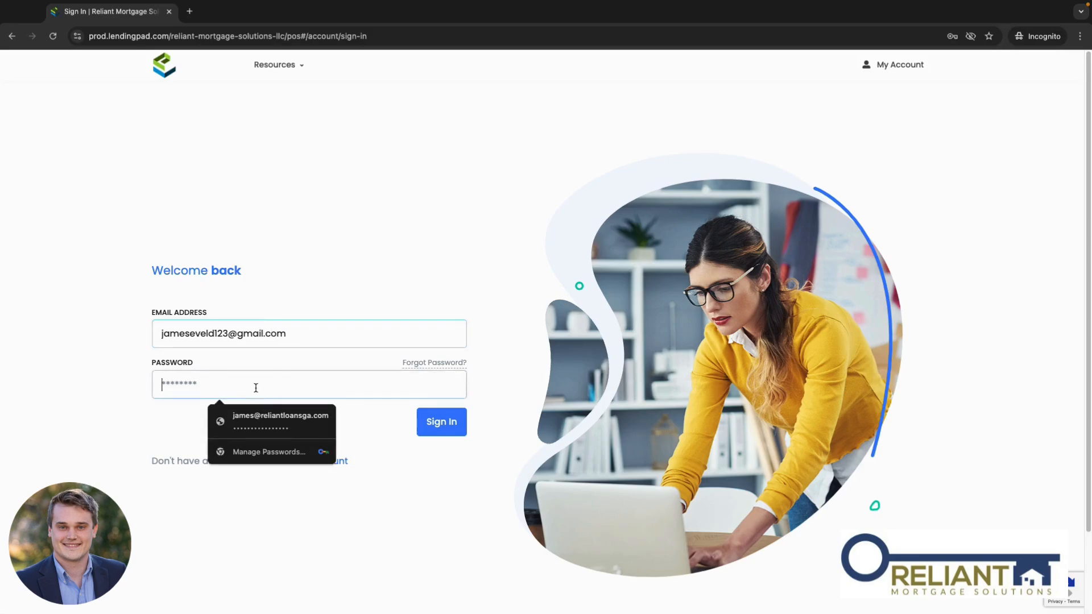
pyautogui.write('•••••••••••')
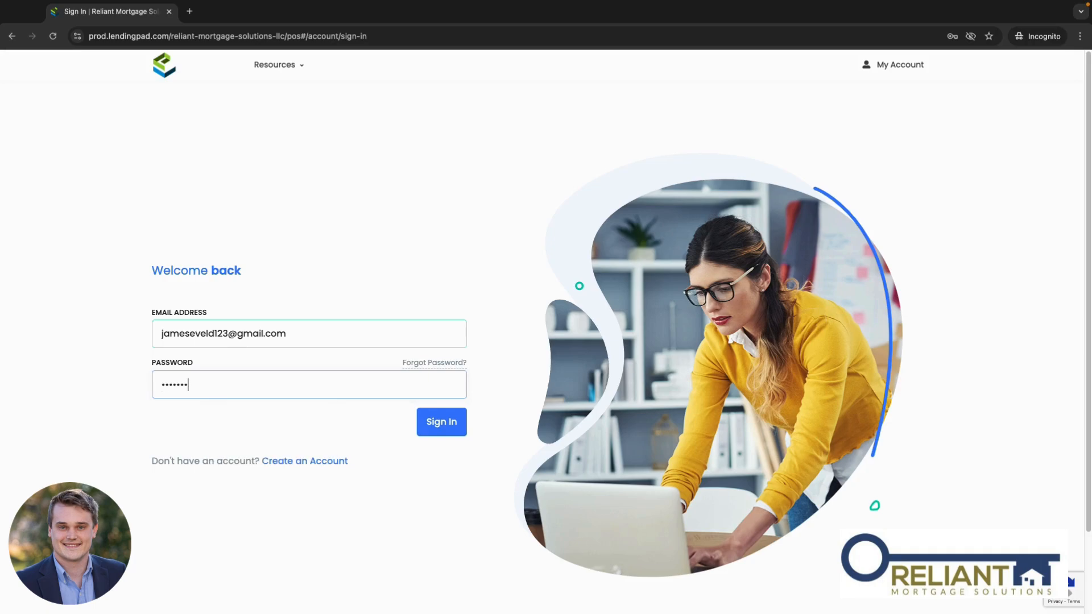
pyautogui.write('••••')
pyautogui.click(437, 433)
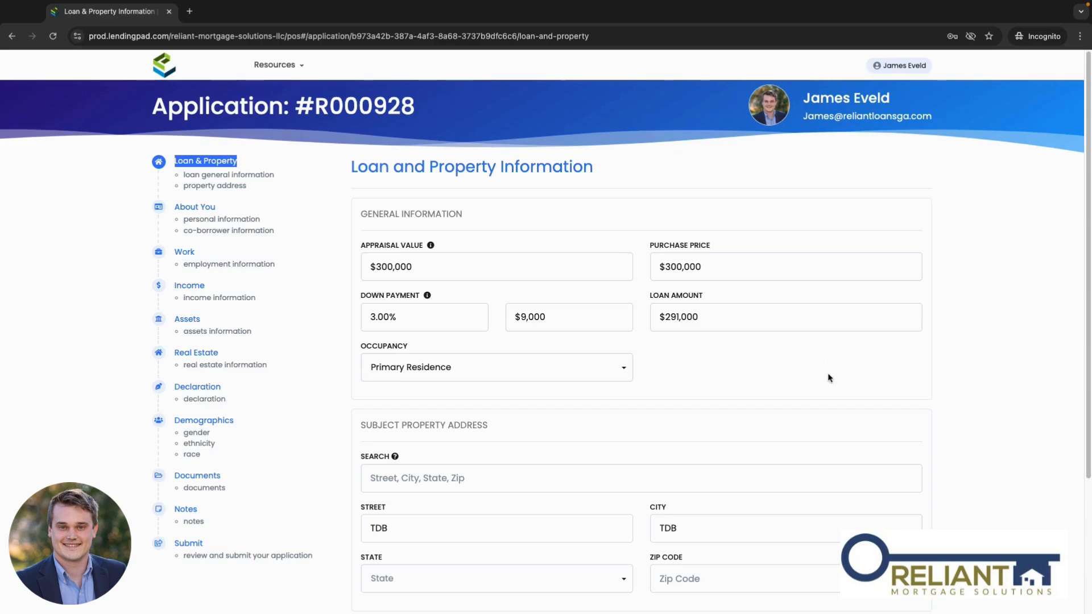
# Step: Correct the subject property's Street and City from TDB to TBD, then go to About You
pyautogui.scroll(-3, 825, 369)
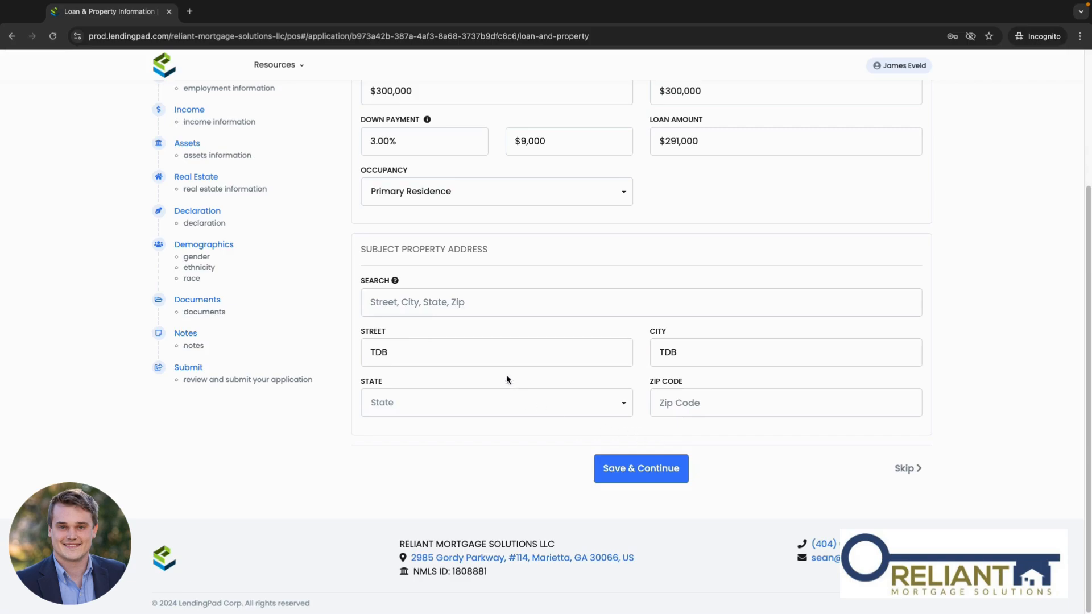
pyautogui.click(387, 353)
pyautogui.press('BackSpace')
pyautogui.press('BackSpace')
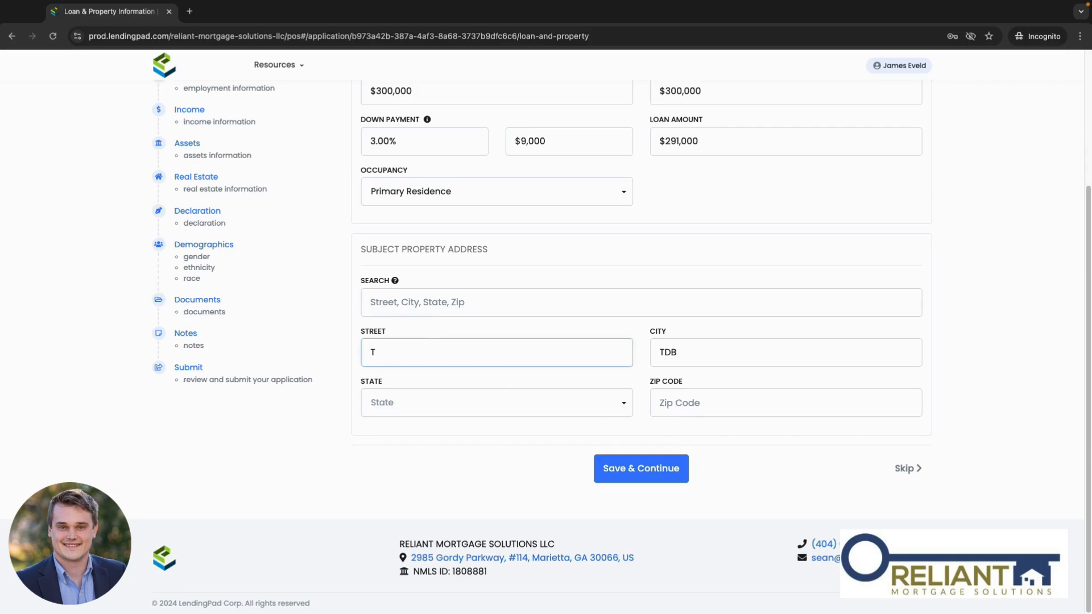
pyautogui.write('BD')
pyautogui.click(726, 353)
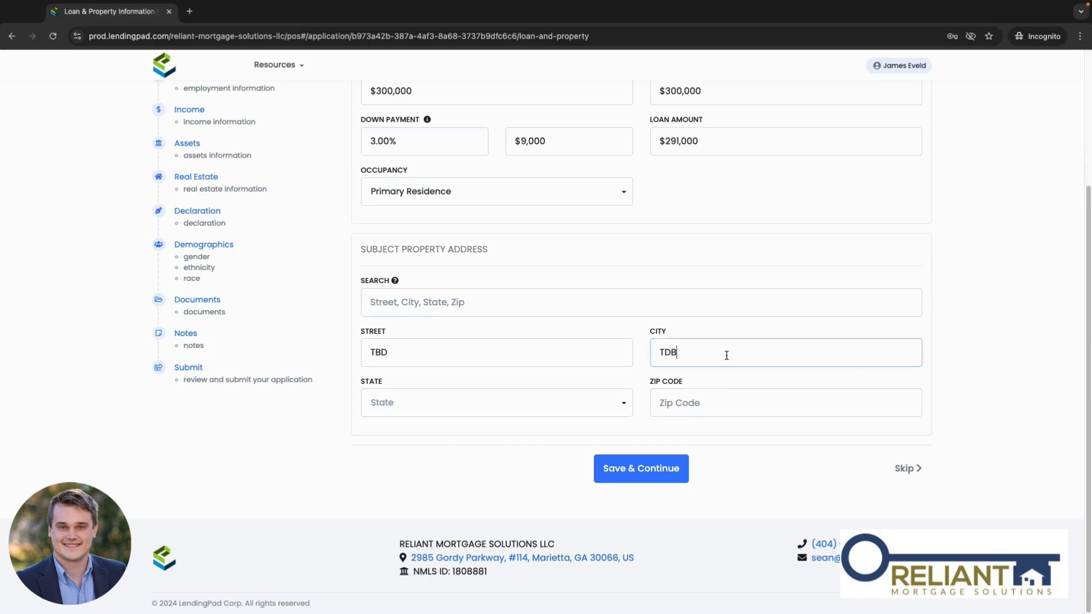
pyautogui.press('BackSpace')
pyautogui.write('BD')
pyautogui.scroll(3, 428, 413)
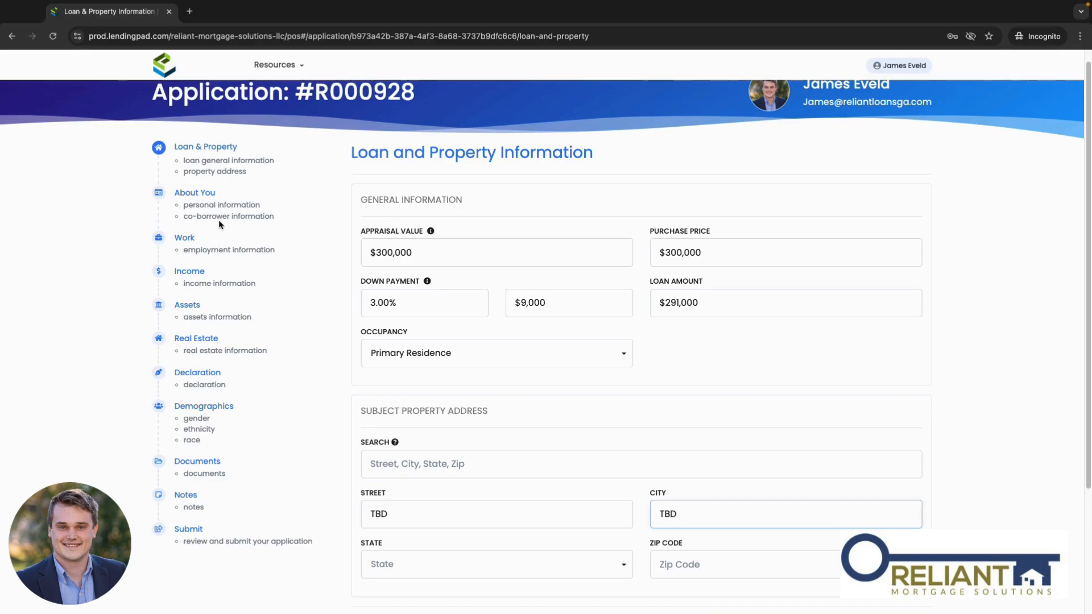
pyautogui.click(198, 194)
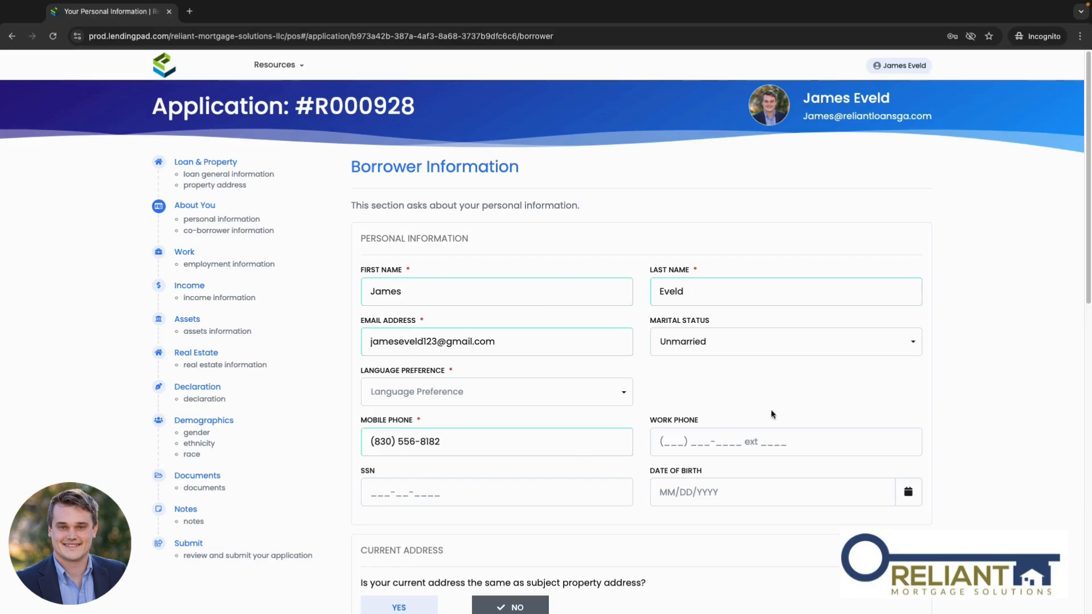
# Step: Review Borrower Information, including years at current address, then move on to Work
pyautogui.scroll(-6, 508, 322)
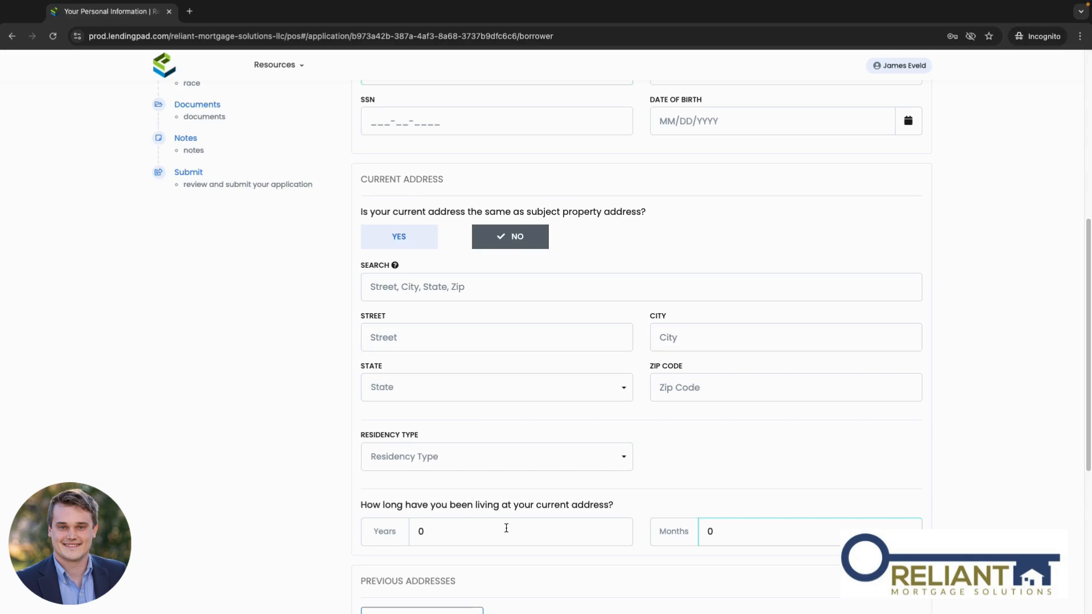
pyautogui.click(451, 532)
pyautogui.scroll(-1, 453, 531)
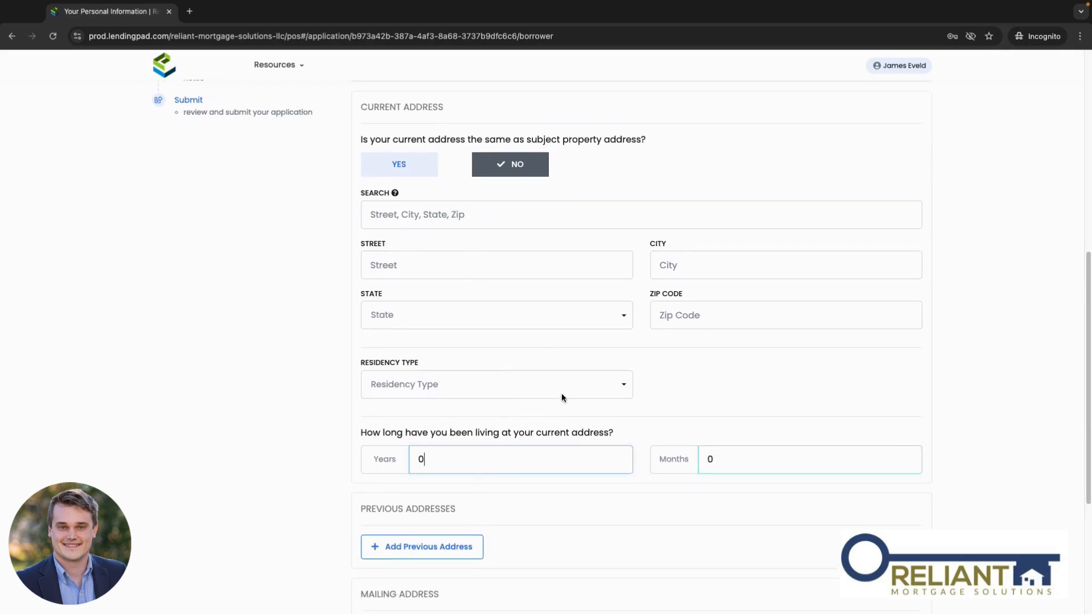
pyautogui.scroll(-1, 484, 454)
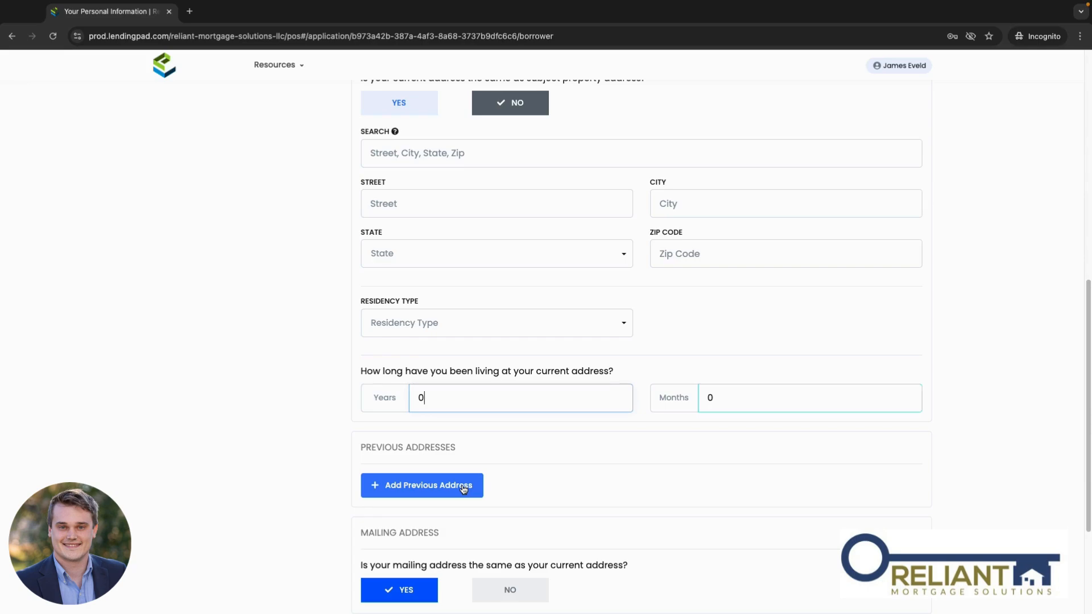
pyautogui.scroll(-3, 680, 511)
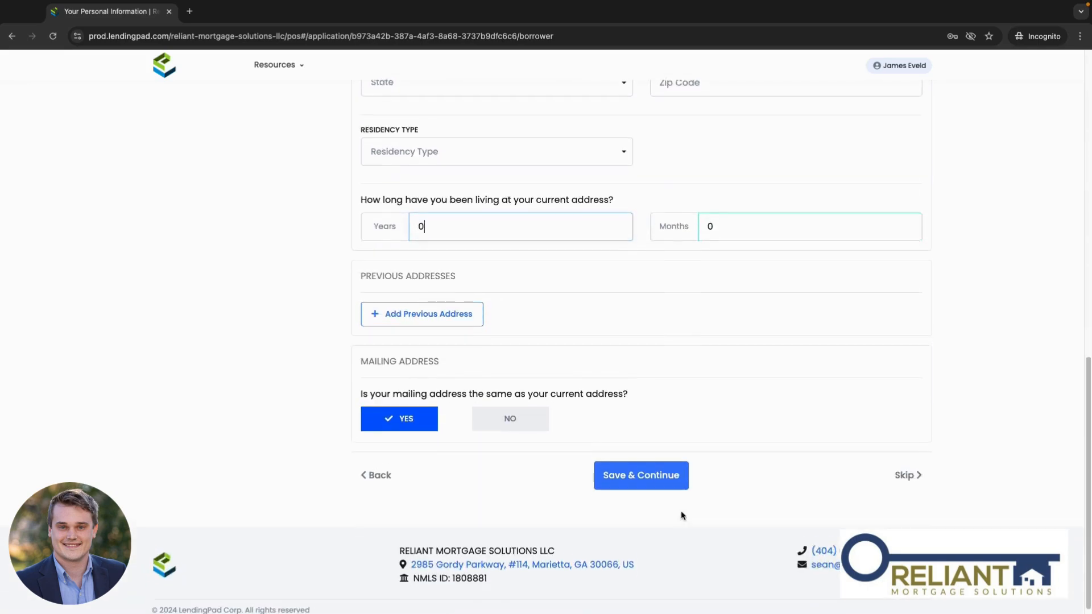
pyautogui.scroll(12, 560, 526)
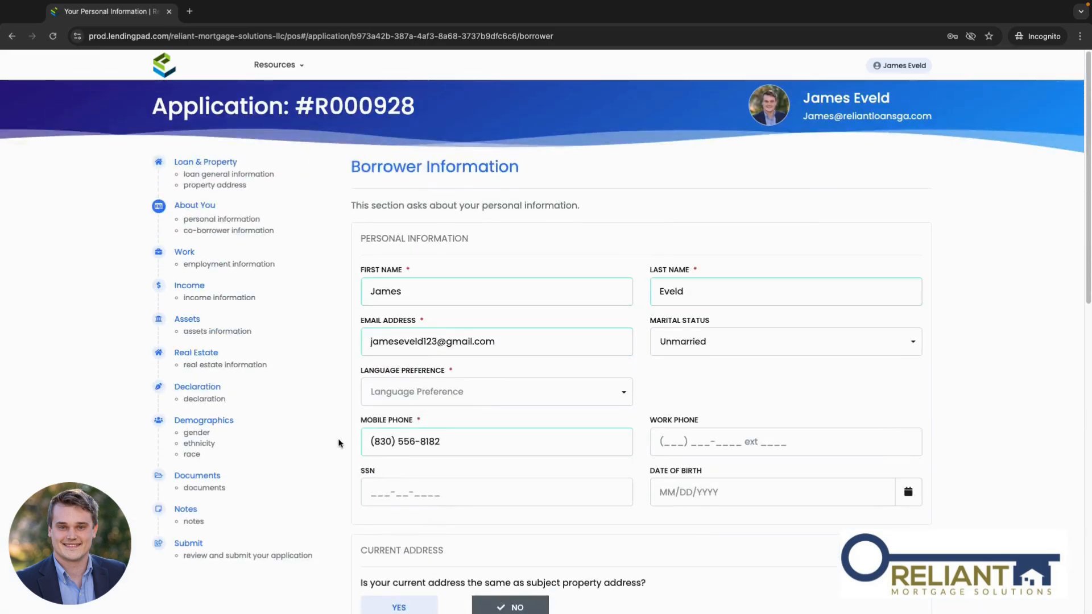
pyautogui.click(184, 252)
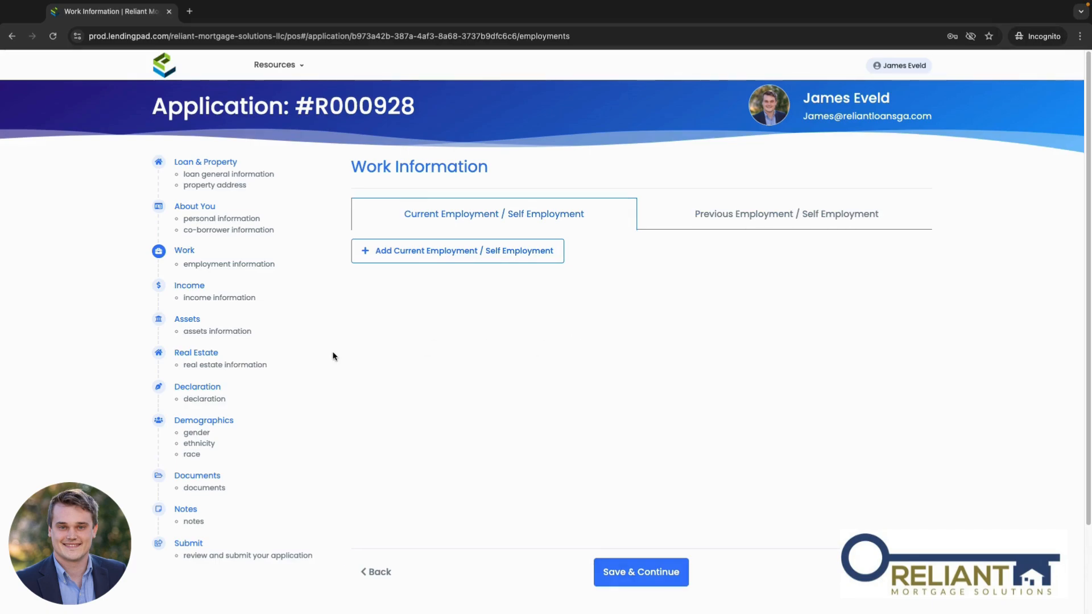
# Step: Step through Child Support, Dividend/Interest, Other Income and Foster Care, leaving each at $0
pyautogui.click(196, 291)
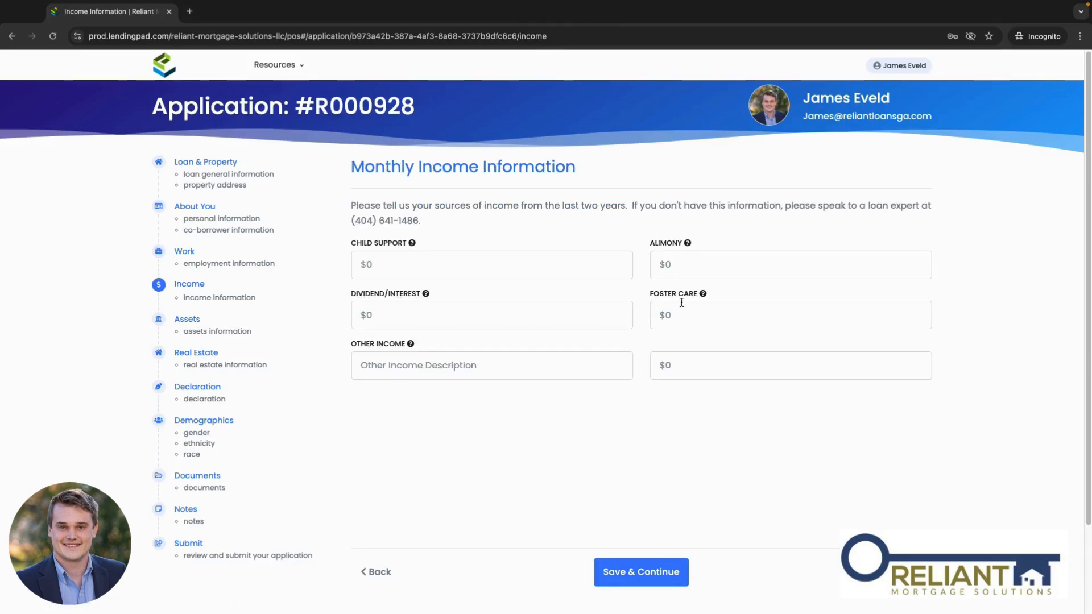
pyautogui.click(458, 269)
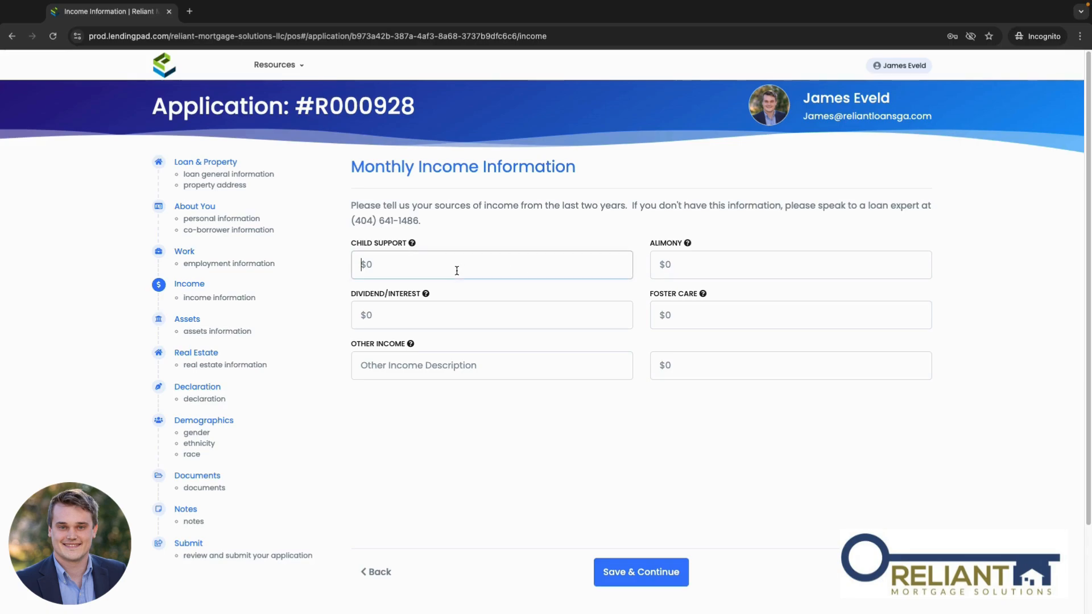
pyautogui.click(442, 320)
pyautogui.click(733, 368)
pyautogui.click(715, 319)
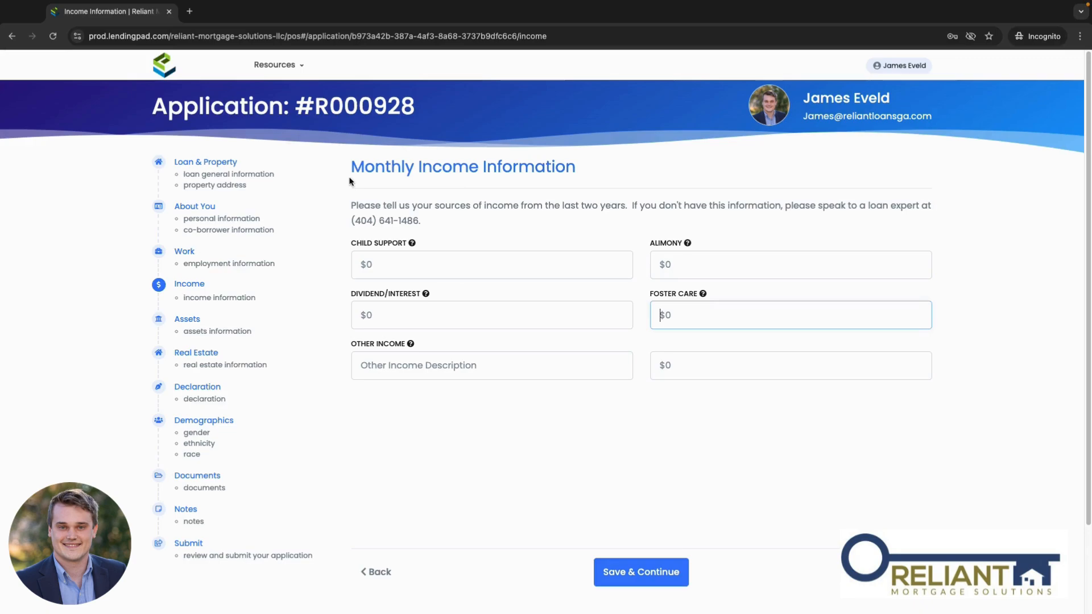
# Step: Highlight the word 'Monthly' in the income page heading
pyautogui.moveTo(351, 172); pyautogui.dragTo(414, 170)
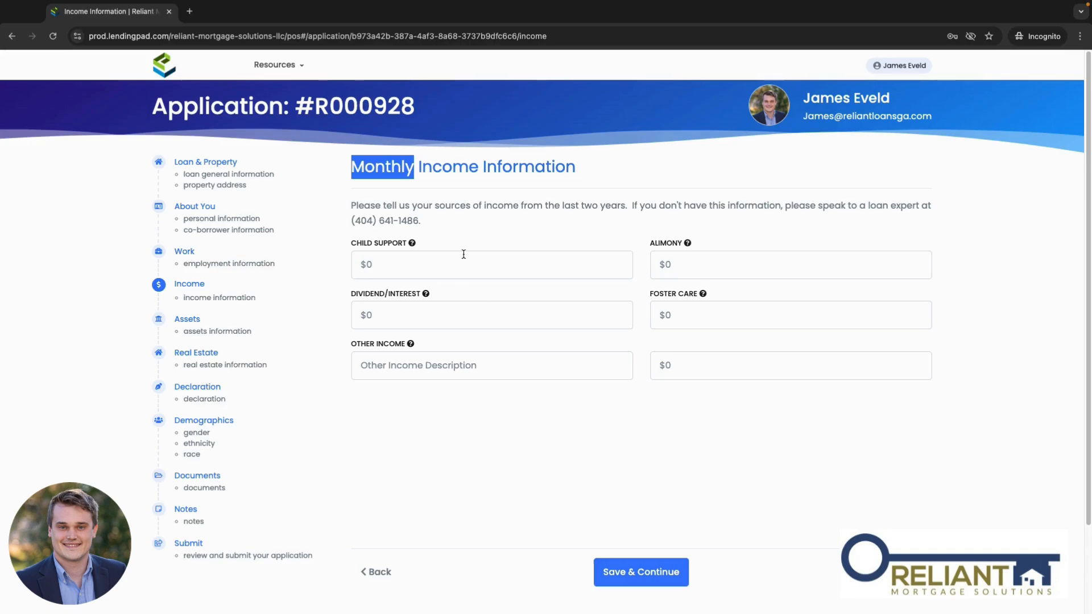
pyautogui.click(355, 169)
pyautogui.moveTo(354, 169); pyautogui.dragTo(414, 169)
# Step: Add a first asset in Assets, keeping Checking Account as its account type
pyautogui.click(188, 318)
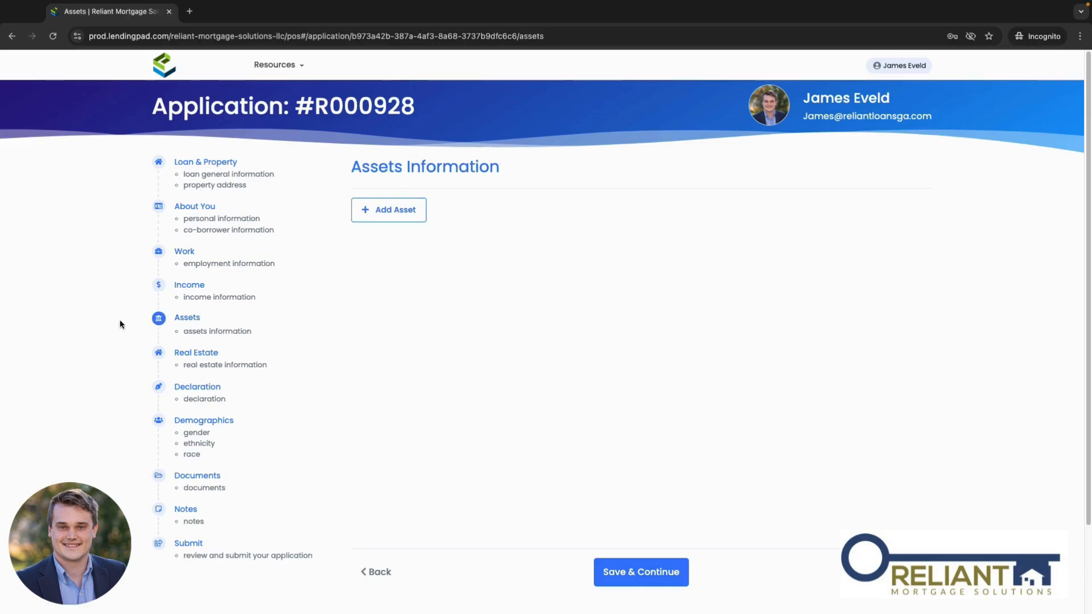
pyautogui.click(413, 218)
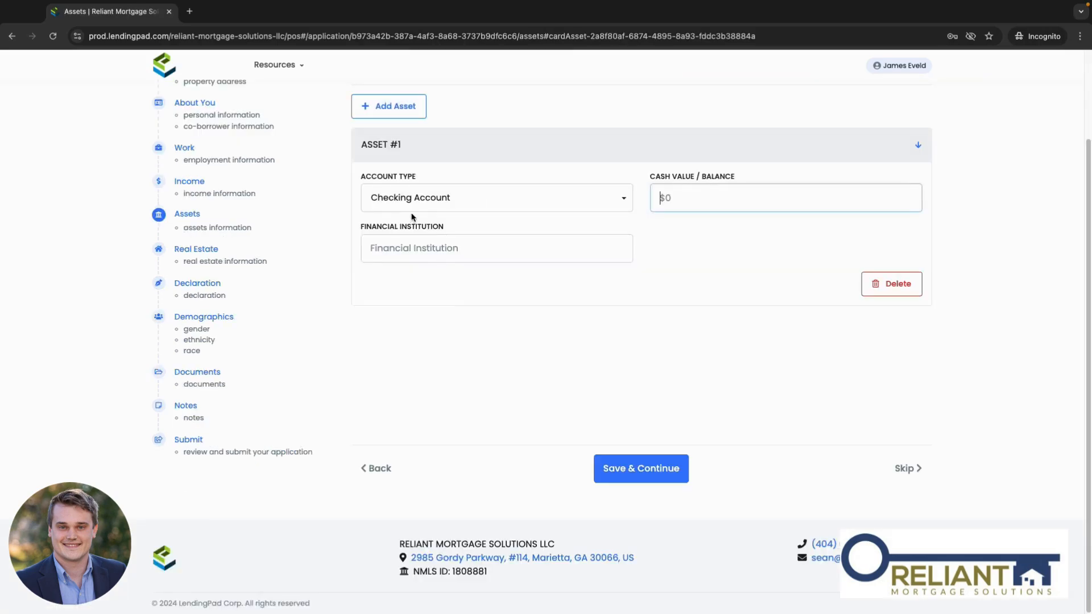
pyautogui.scroll(2, 626, 341)
pyautogui.click(495, 276)
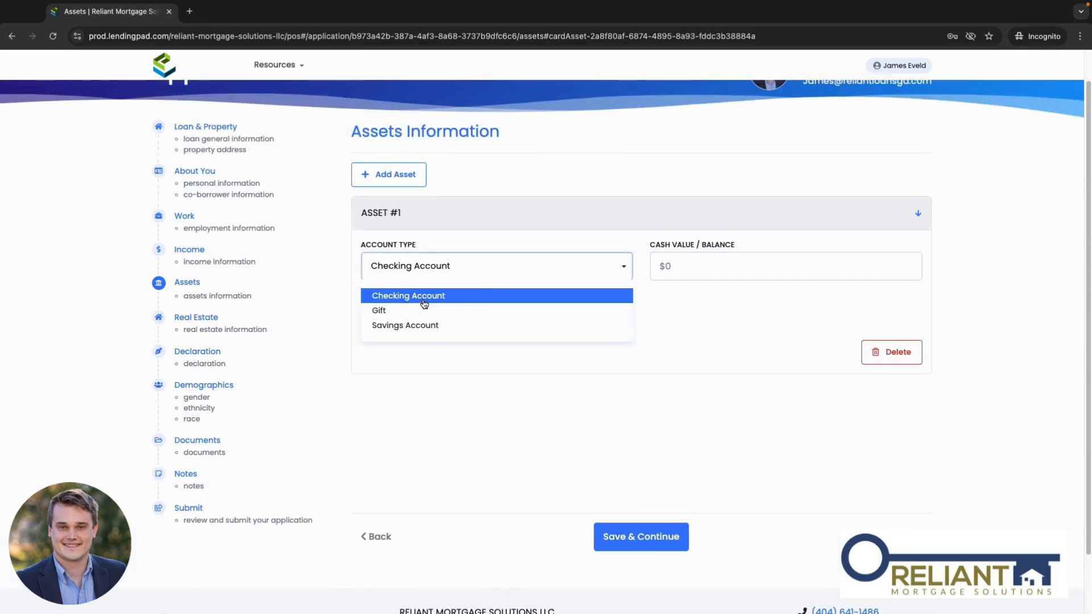
pyautogui.click(519, 292)
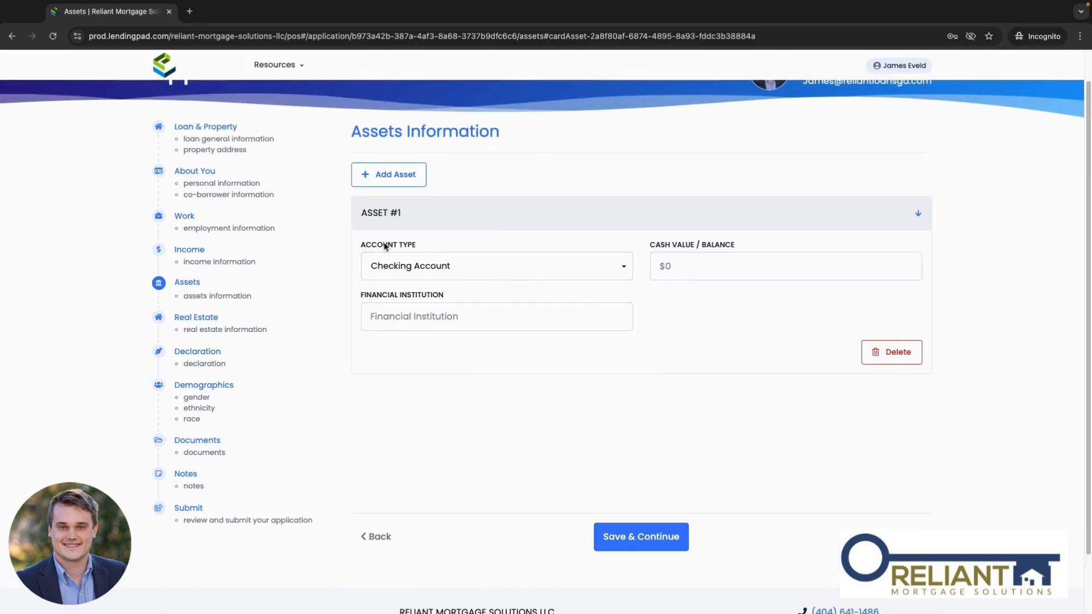
# Step: Confirm Checking Account again, select the Financial Institution field, and move to Real Estate
pyautogui.click(463, 318)
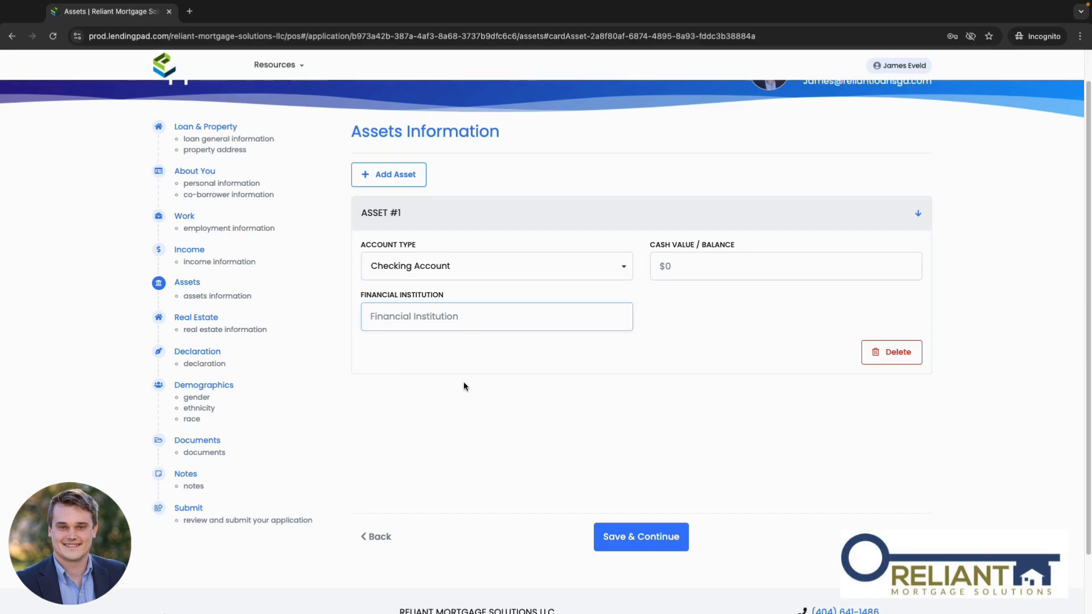
pyautogui.click(478, 270)
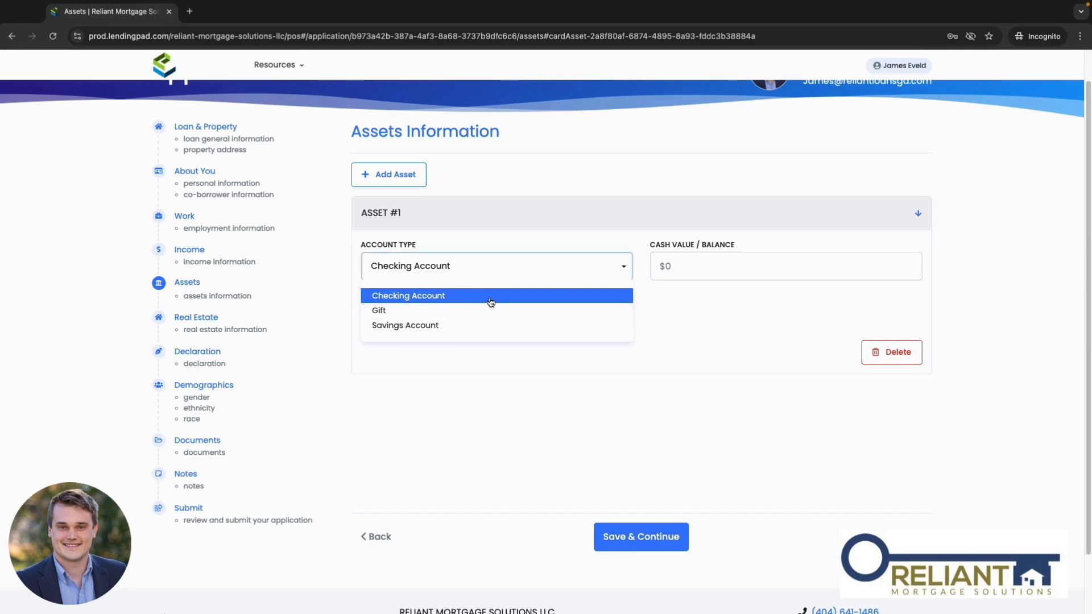
pyautogui.click(720, 404)
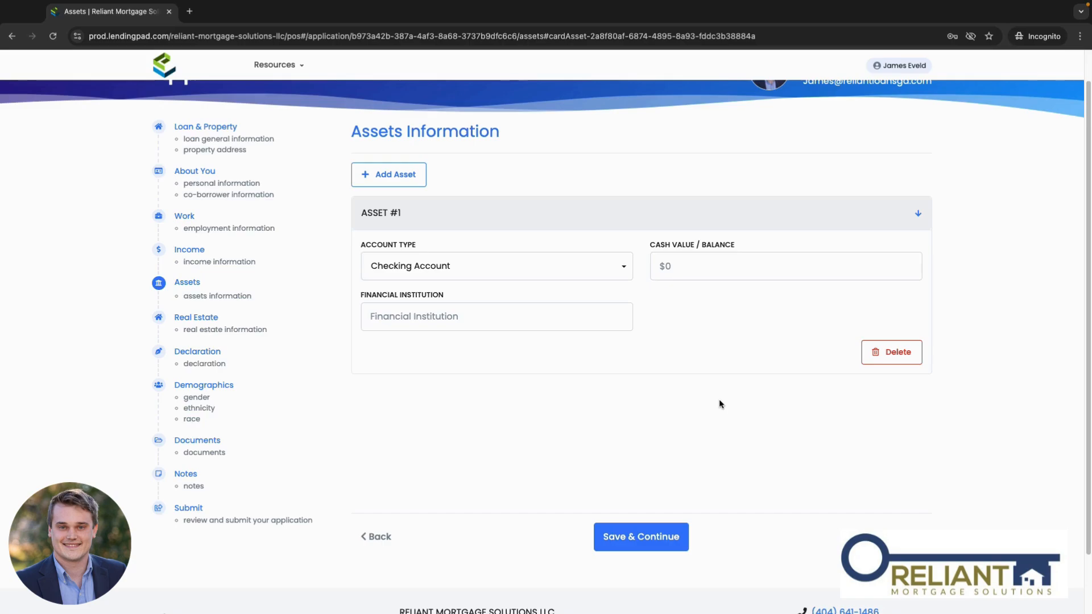
pyautogui.scroll(1, 719, 399)
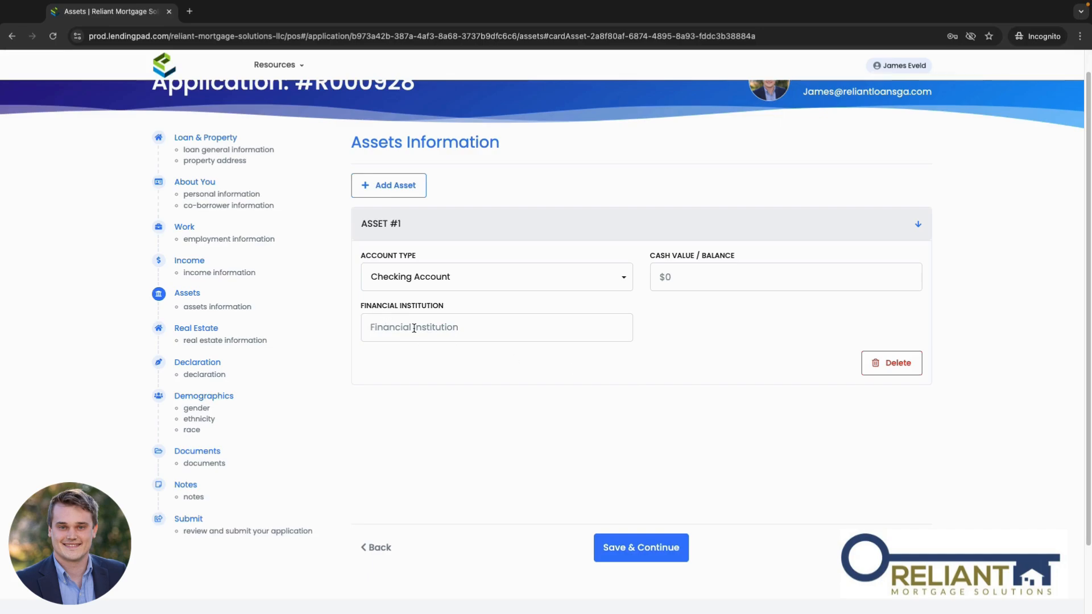
pyautogui.click(519, 334)
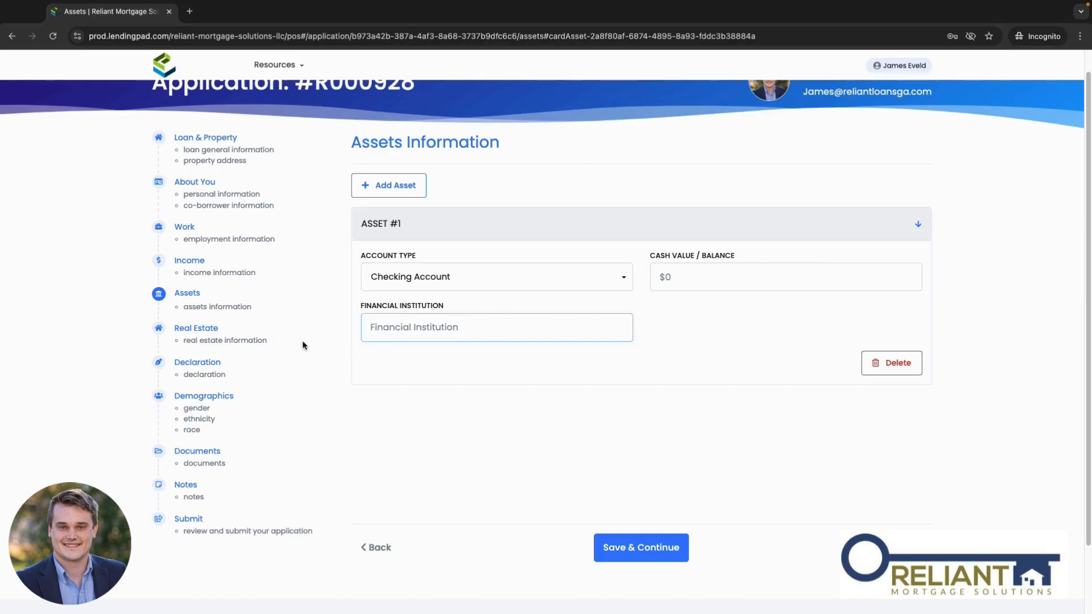
pyautogui.click(194, 329)
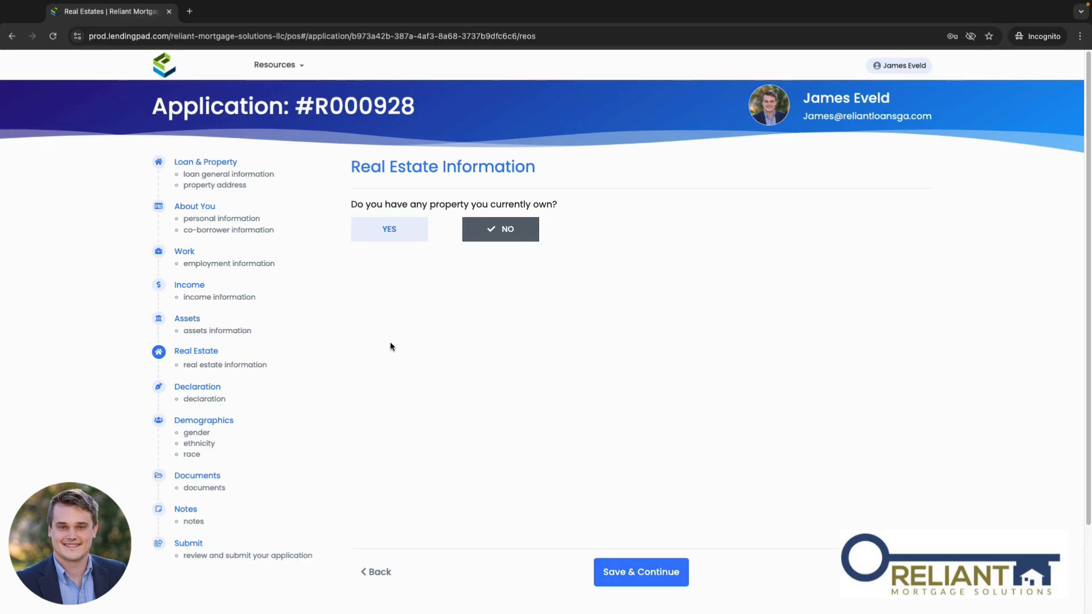
# Step: Review the Declaration questions, highlighting the borrowing-money question, then continue to Demographics
pyautogui.click(216, 388)
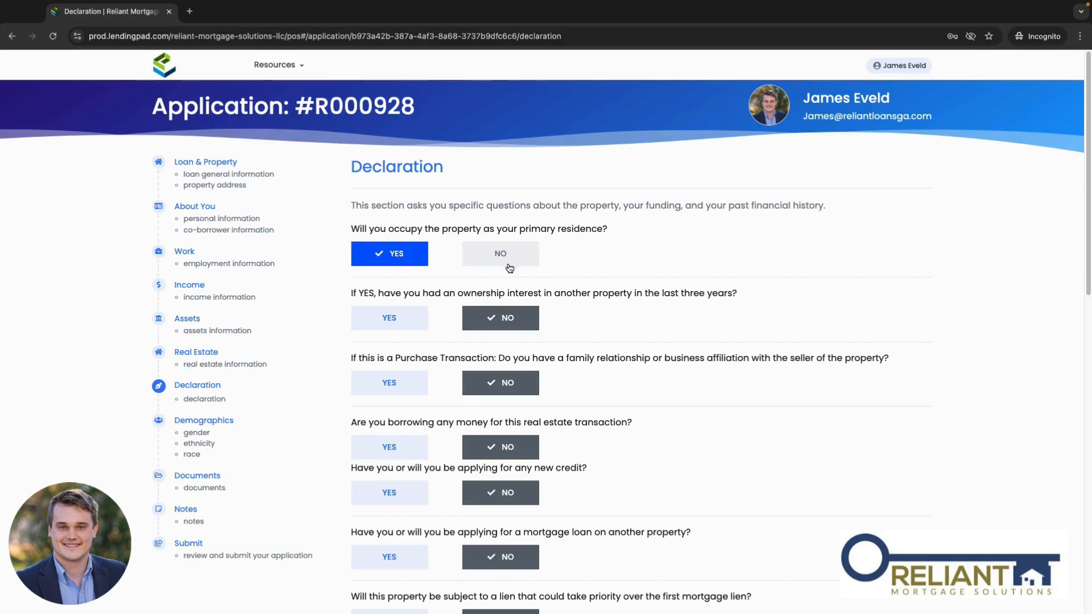
pyautogui.scroll(-2, 510, 268)
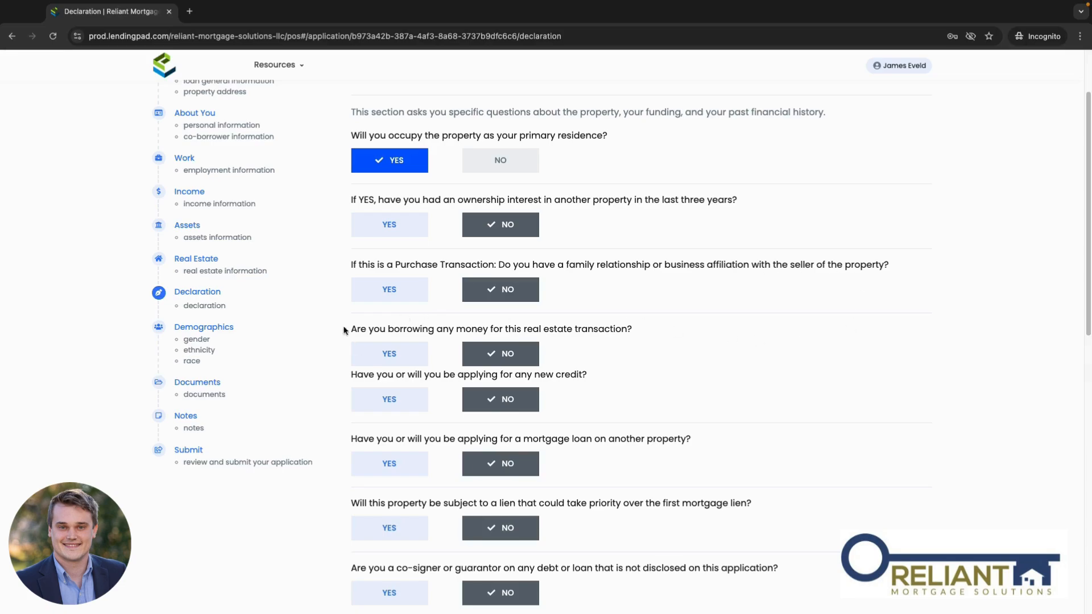
pyautogui.moveTo(350, 330); pyautogui.dragTo(618, 339)
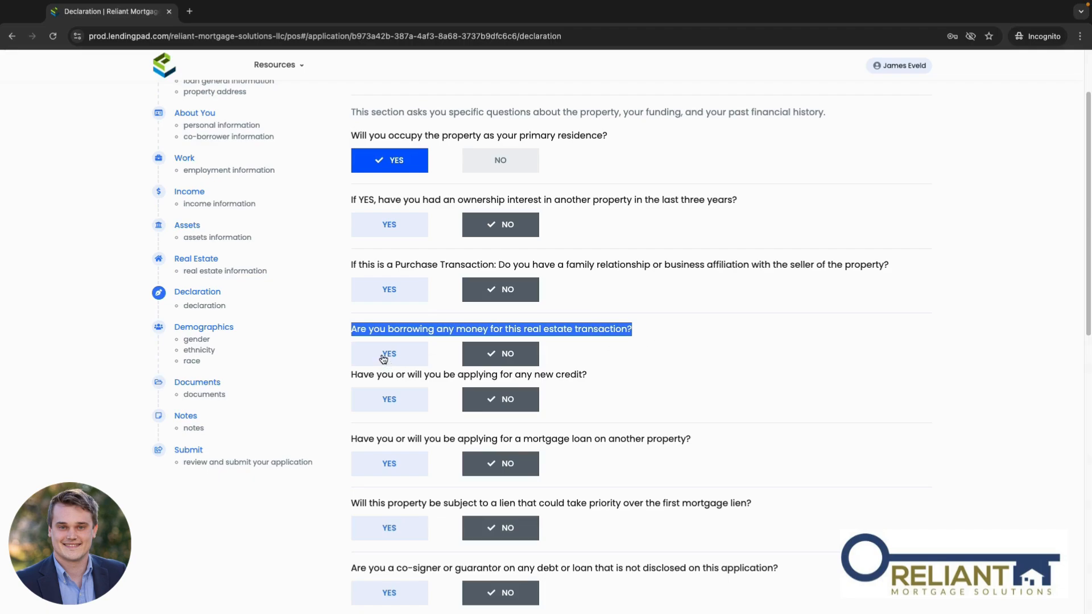
pyautogui.click(753, 357)
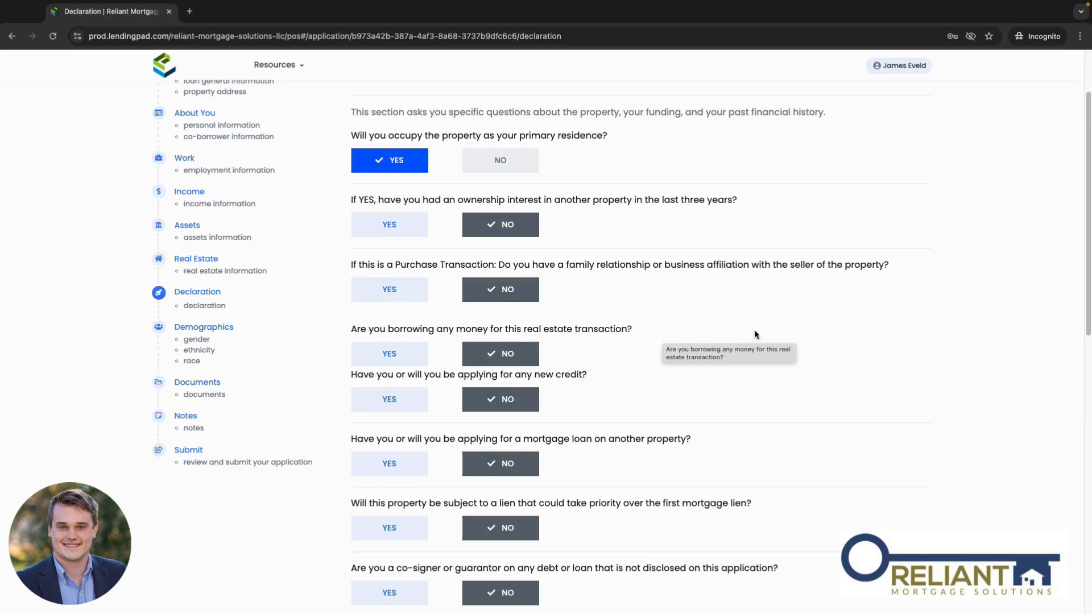
pyautogui.click(228, 329)
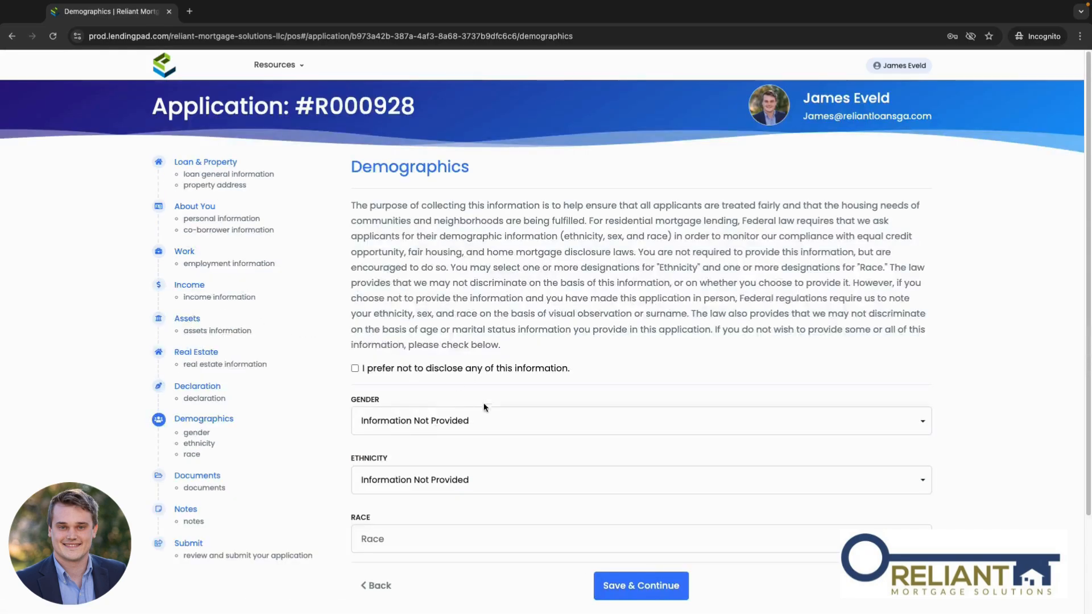
# Step: Check the Gender choices and leave Gender as Information Not Provided
pyautogui.scroll(-2, 322, 384)
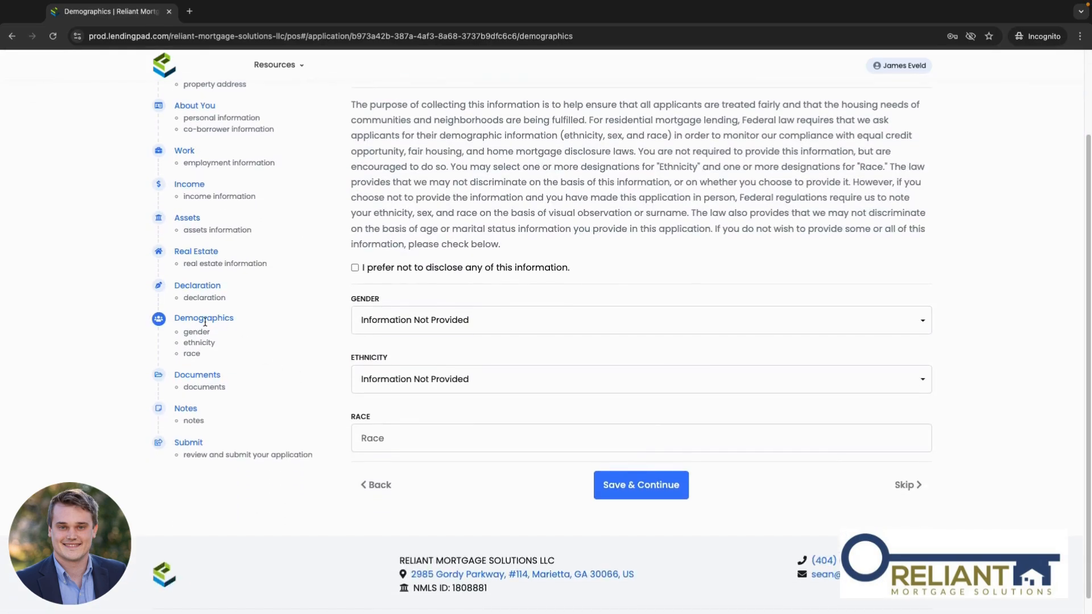
pyautogui.scroll(2, 614, 331)
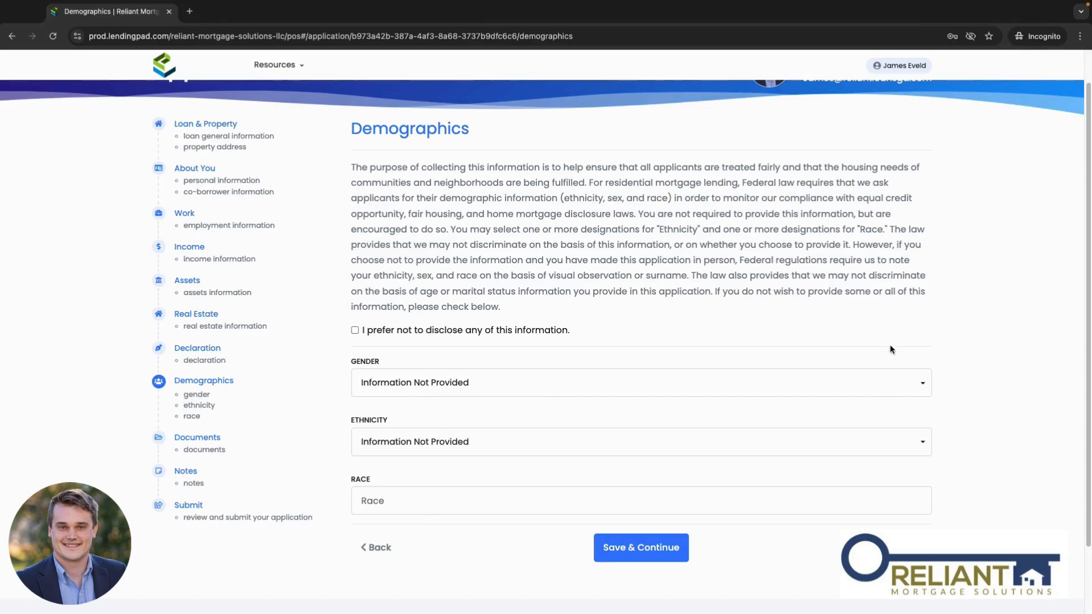
pyautogui.click(468, 385)
pyautogui.click(987, 410)
pyautogui.scroll(-2, 695, 309)
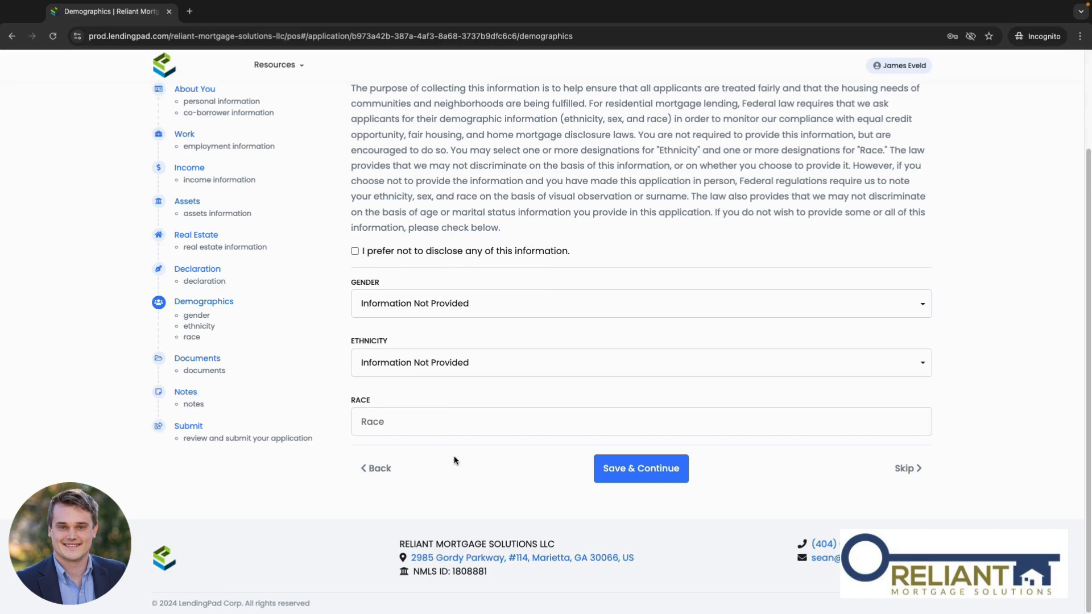
# Step: Go to the empty Documents section and bring up the file chooser to attach documents
pyautogui.click(203, 360)
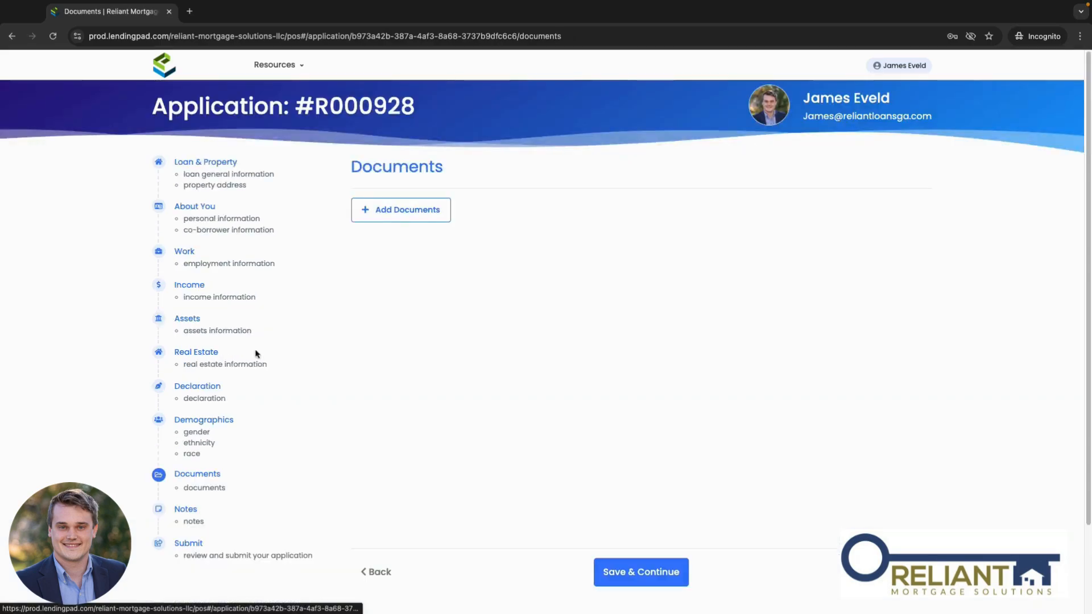
pyautogui.scroll(-1, 497, 411)
pyautogui.scroll(1, 497, 416)
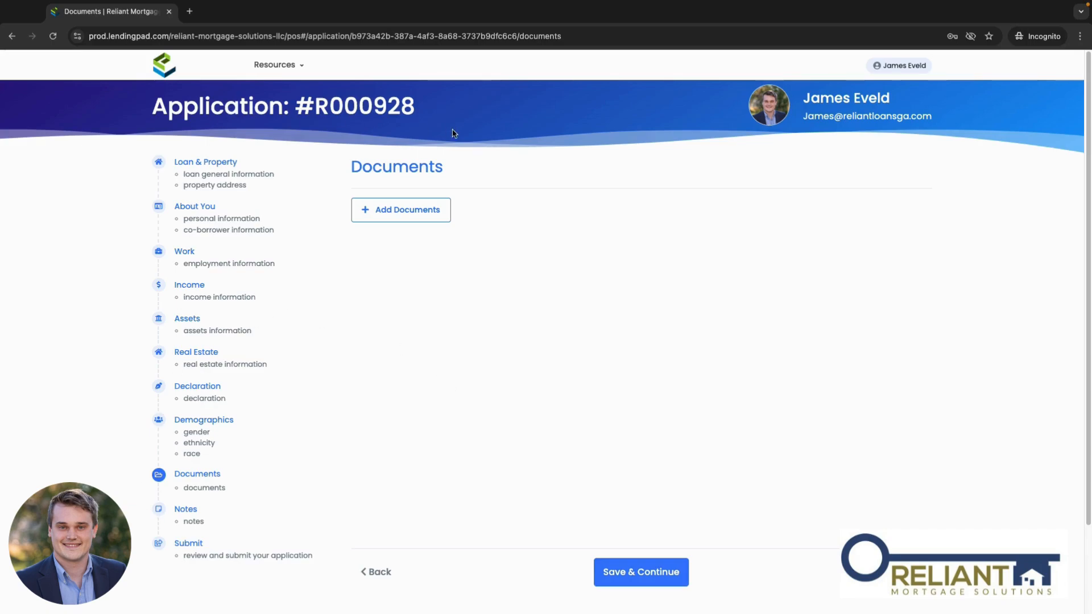
pyautogui.click(404, 216)
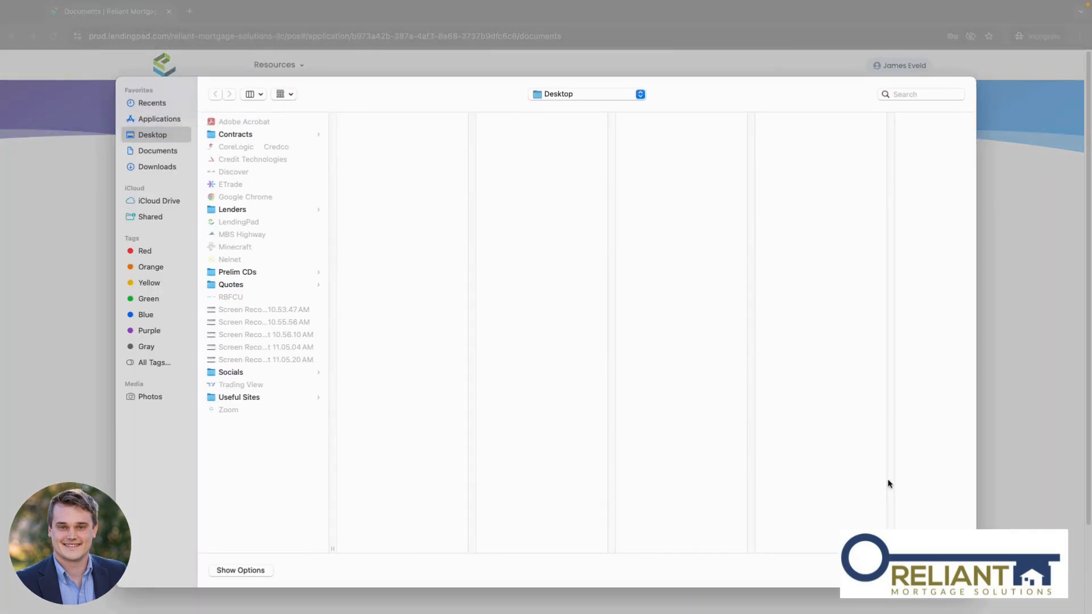
# Step: Cancel the file chooser so no document gets attached
pyautogui.click(893, 570)
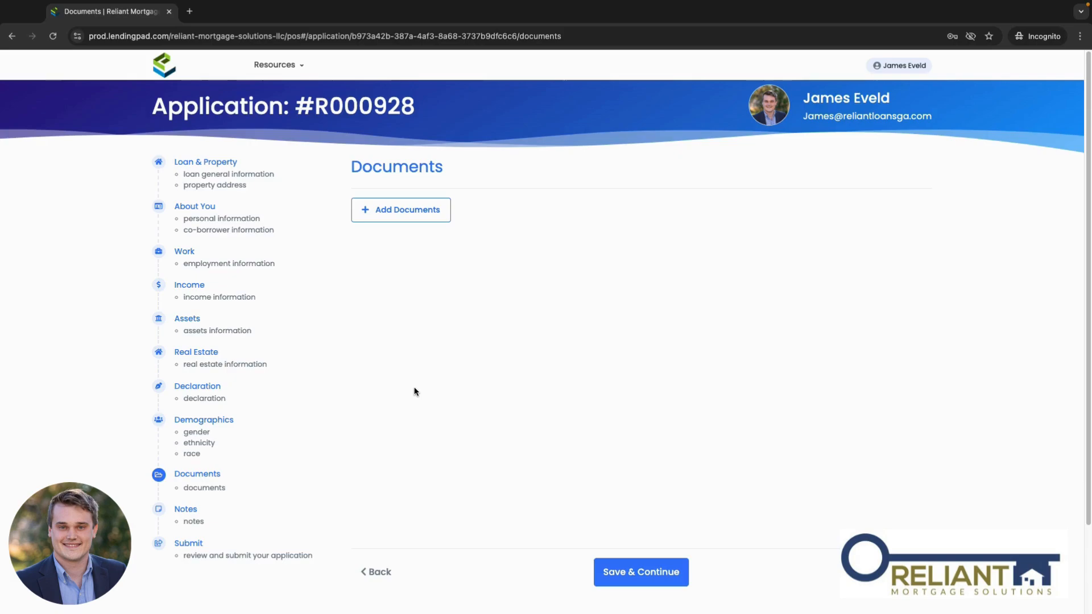
# Step: Move to the Notes section and leave the notes box empty
pyautogui.scroll(-1, 416, 392)
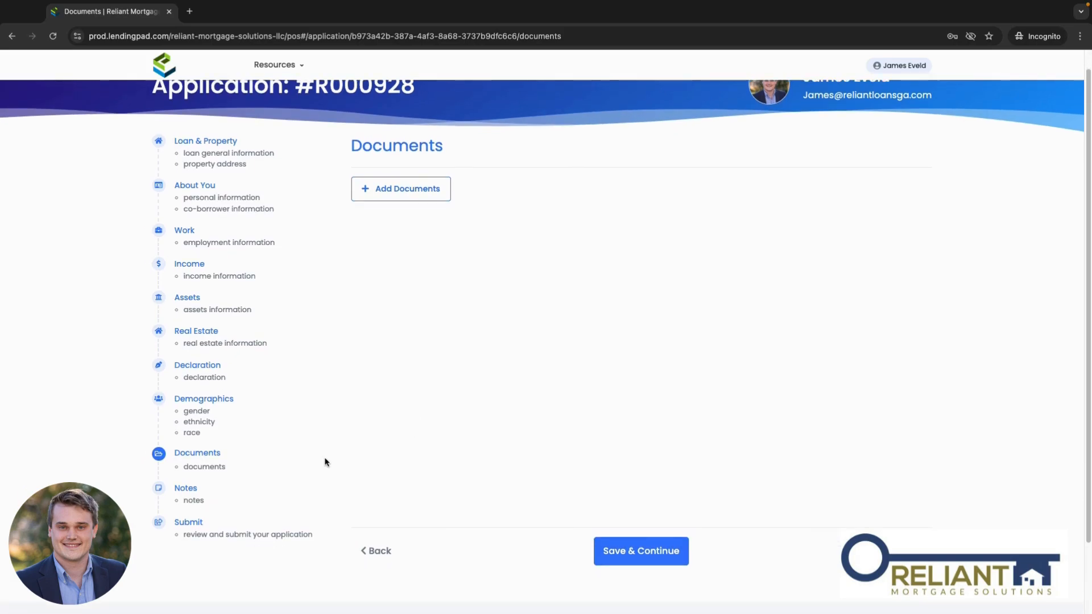
pyautogui.click(183, 490)
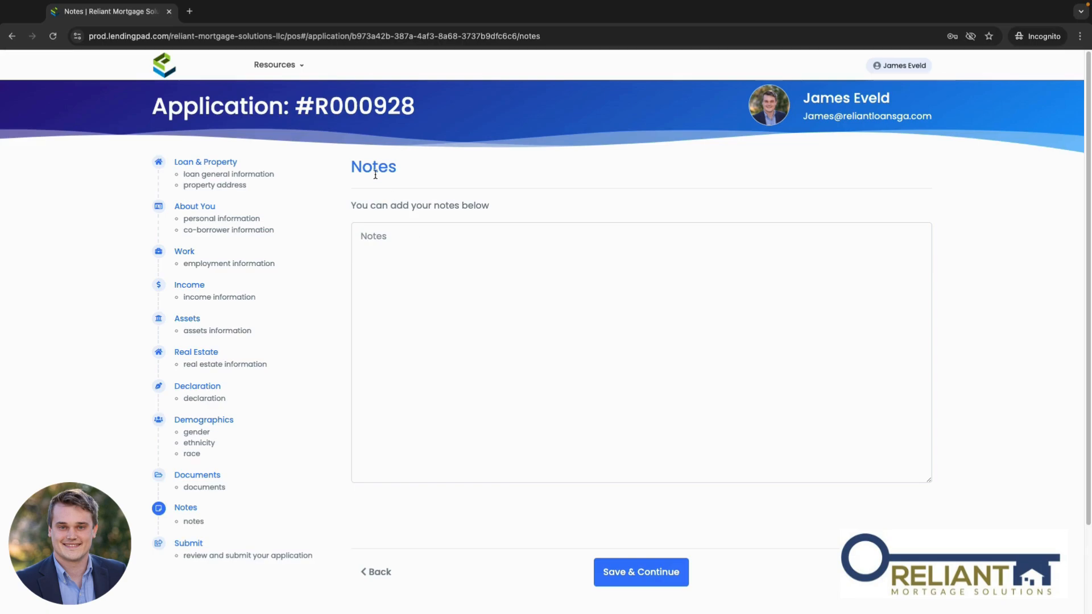
pyautogui.moveTo(355, 166); pyautogui.dragTo(397, 167)
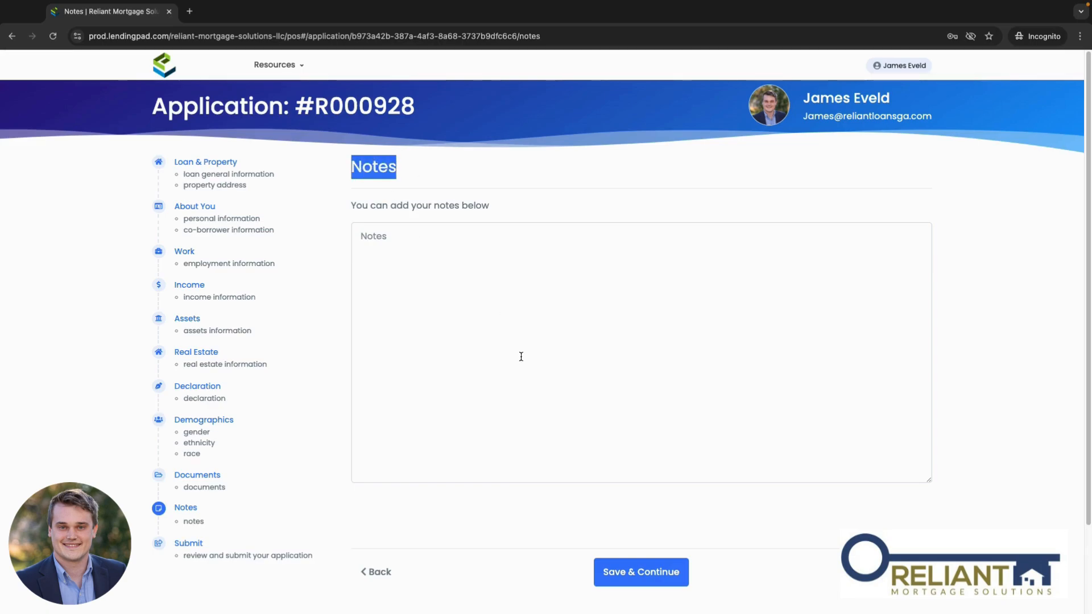
pyautogui.scroll(-2, 329, 401)
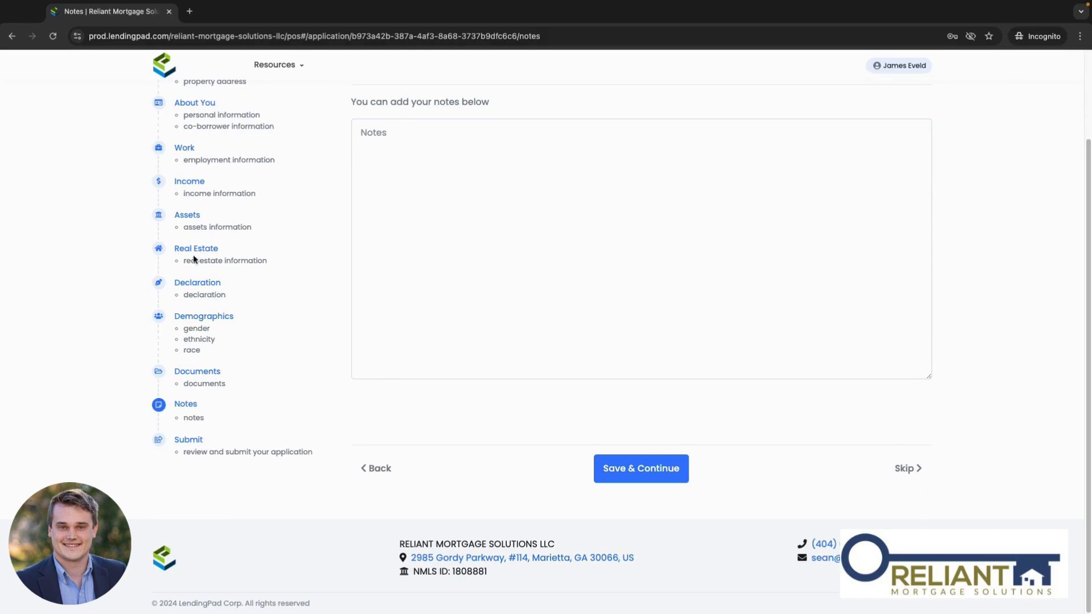
# Step: On the Review and Submit page, check the Borrower Authorization and E-Consent Disclosure boxes
pyautogui.click(189, 449)
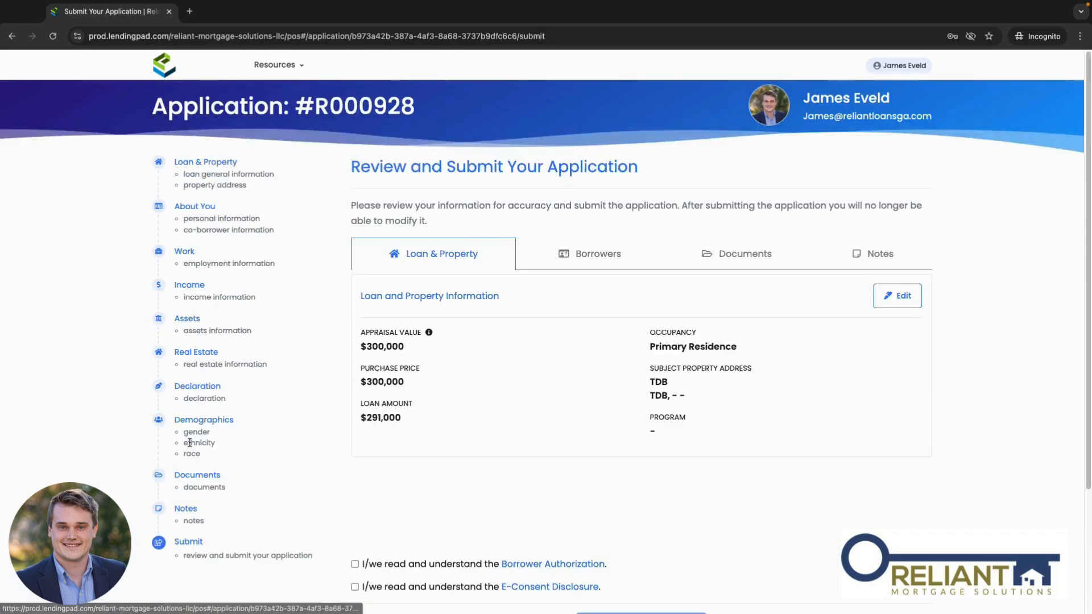
pyautogui.scroll(-2, 588, 468)
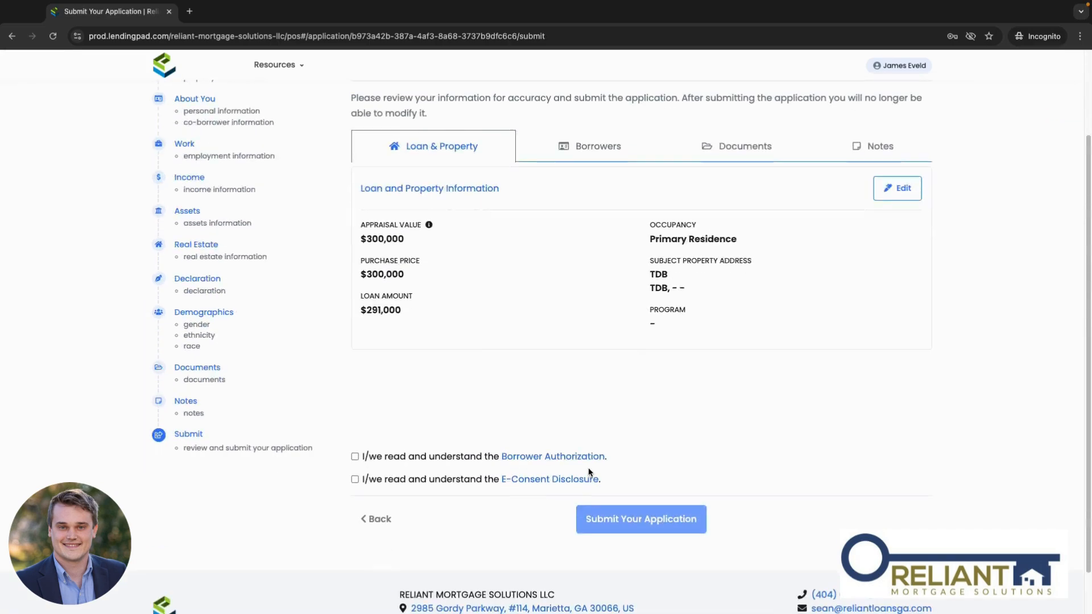
pyautogui.scroll(1, 786, 389)
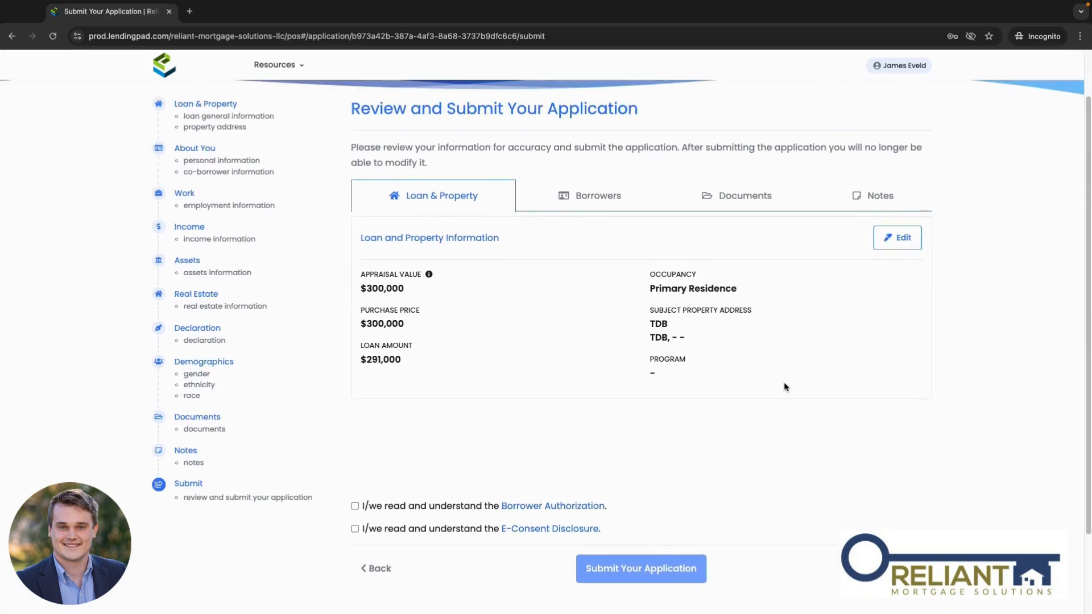
pyautogui.scroll(1, 785, 388)
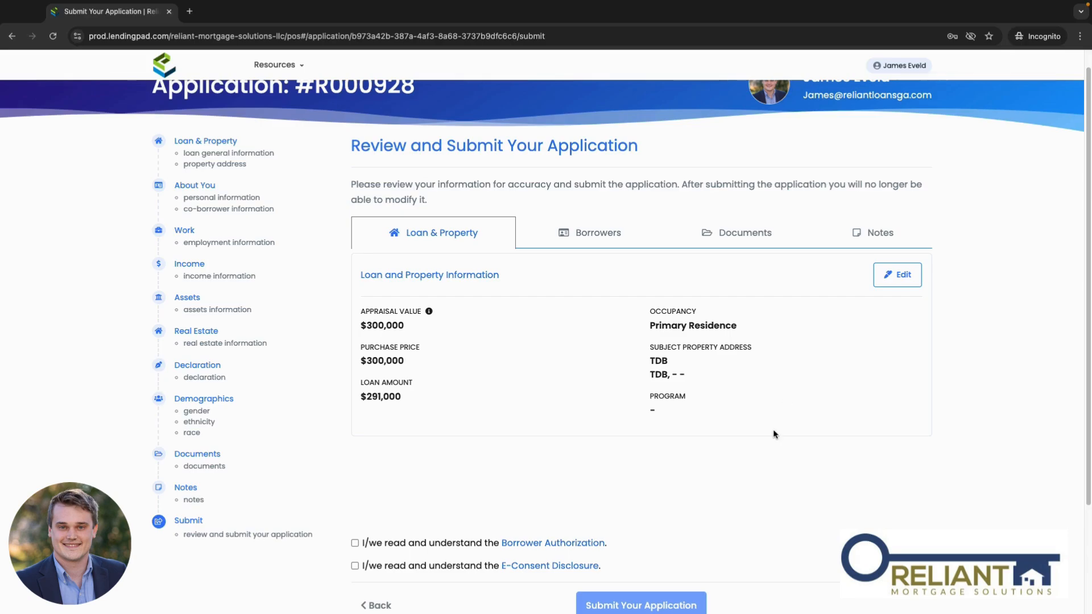
pyautogui.scroll(-3, 732, 467)
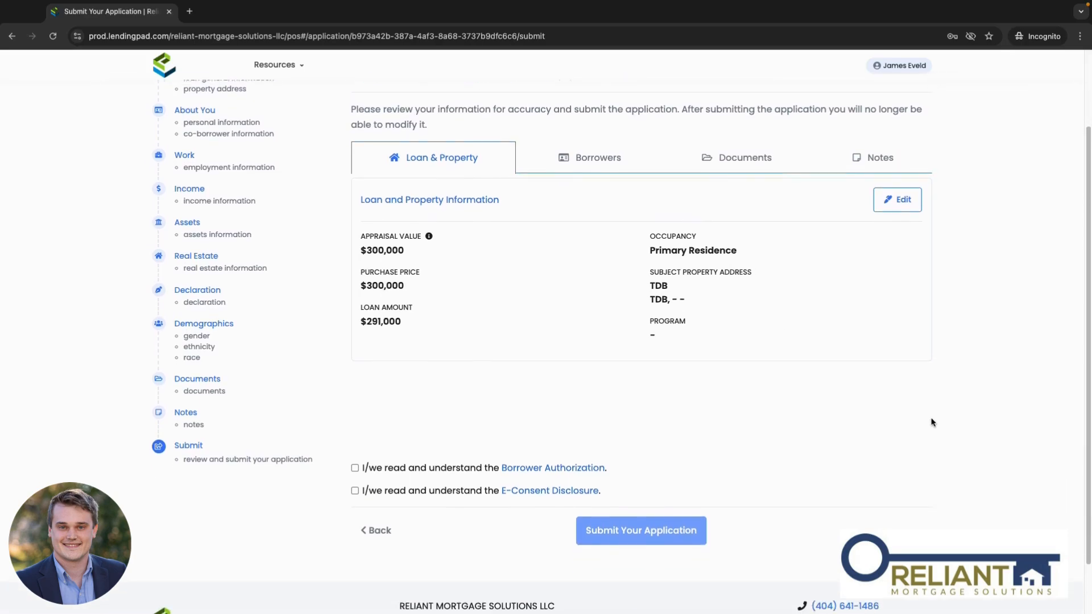
pyautogui.click(355, 461)
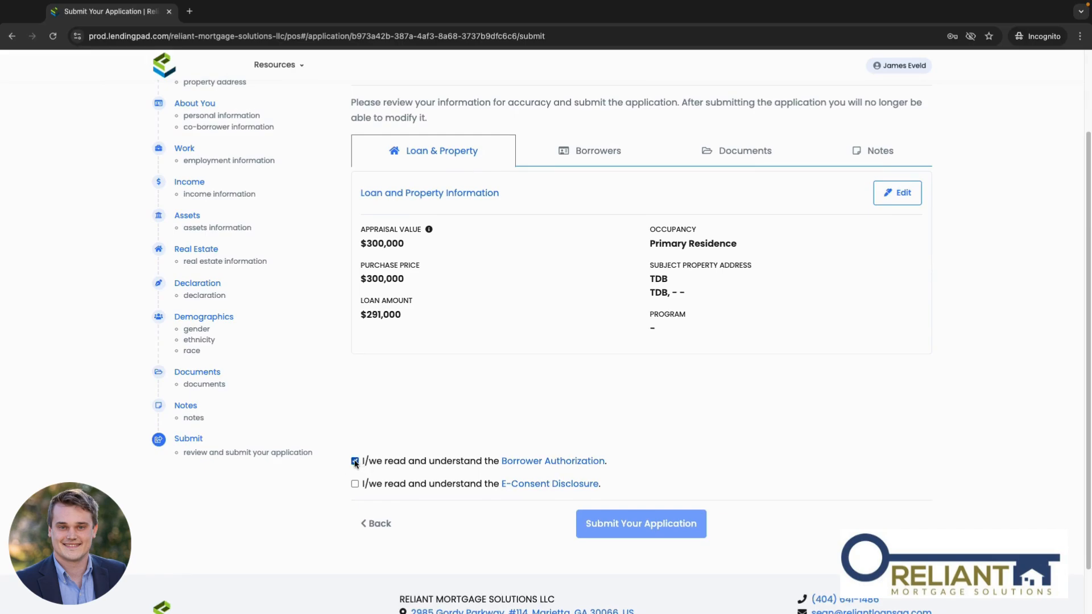
pyautogui.click(355, 485)
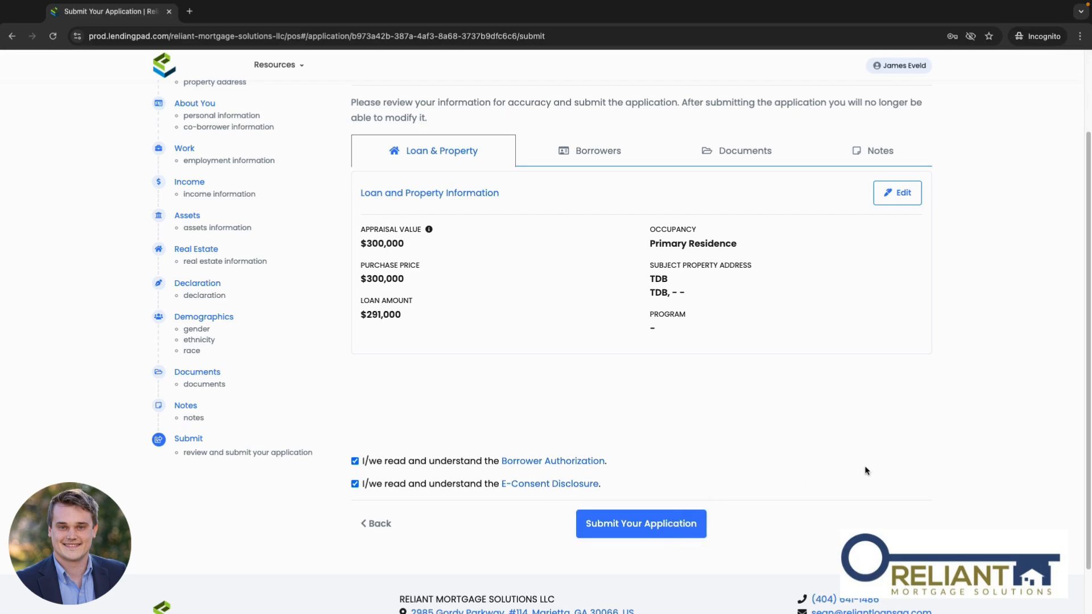
# Step: Submit the completed mortgage application from the review page
pyautogui.scroll(1, 865, 471)
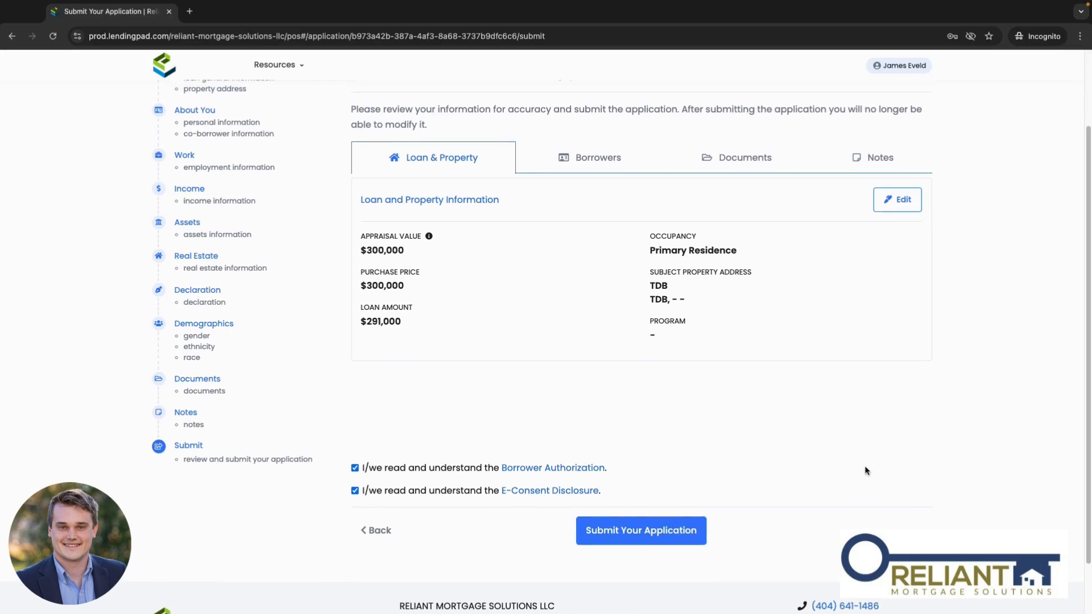
pyautogui.click(671, 541)
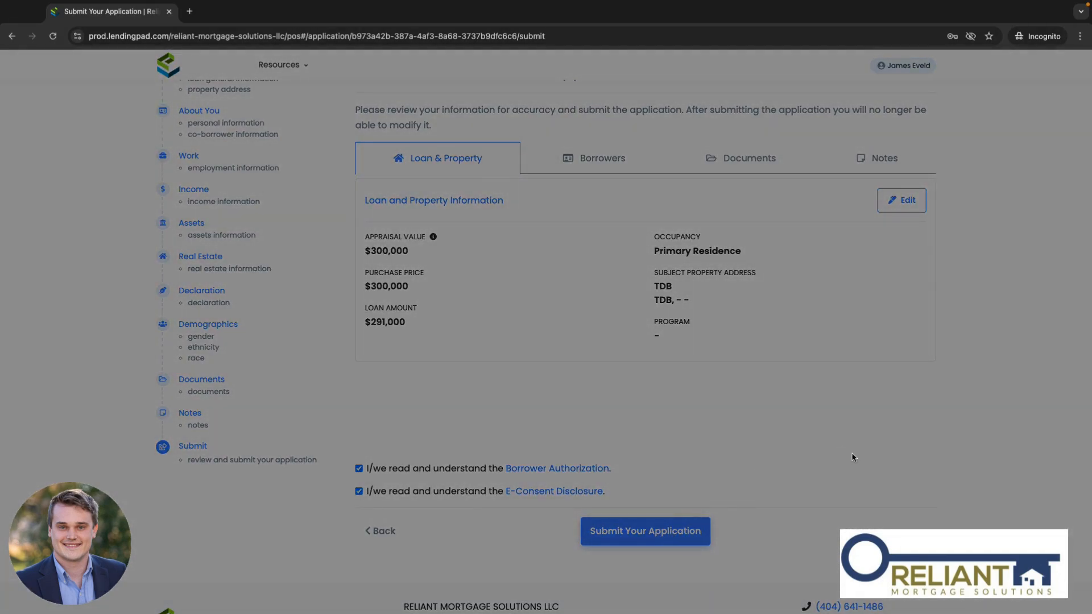